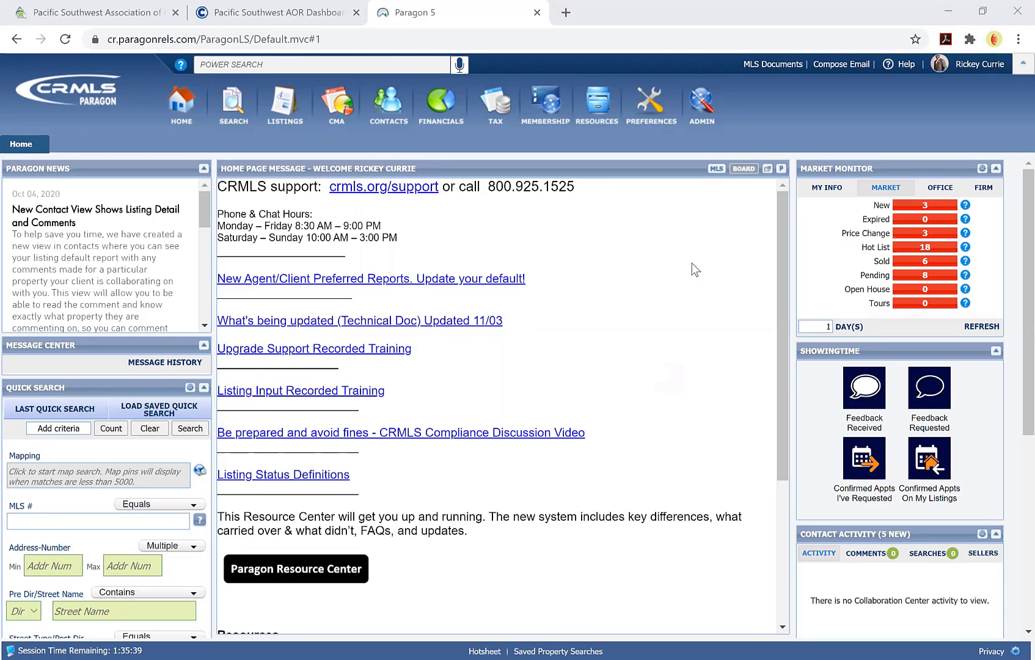
# Step: Open the CMA Preferences Wizard and start its setup
pyautogui.click(336, 129)
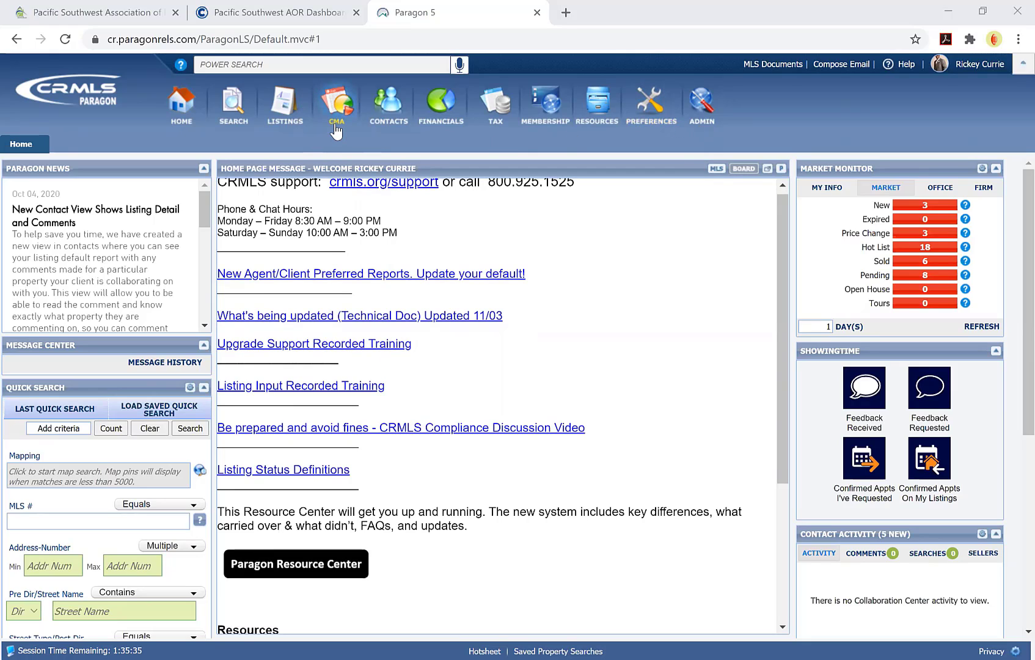
pyautogui.click(336, 129)
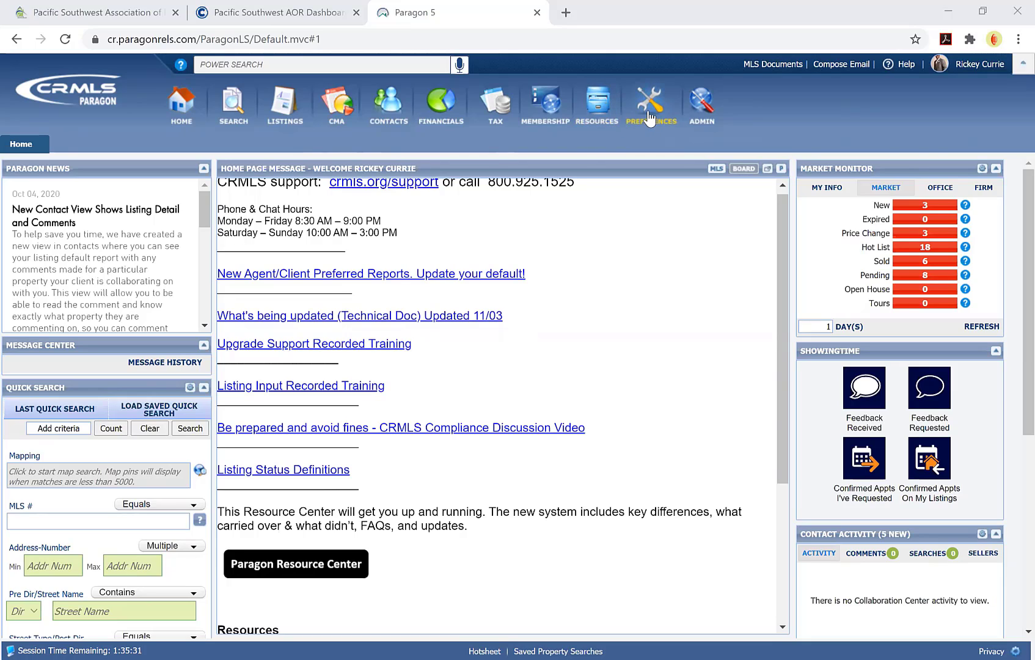
pyautogui.click(649, 117)
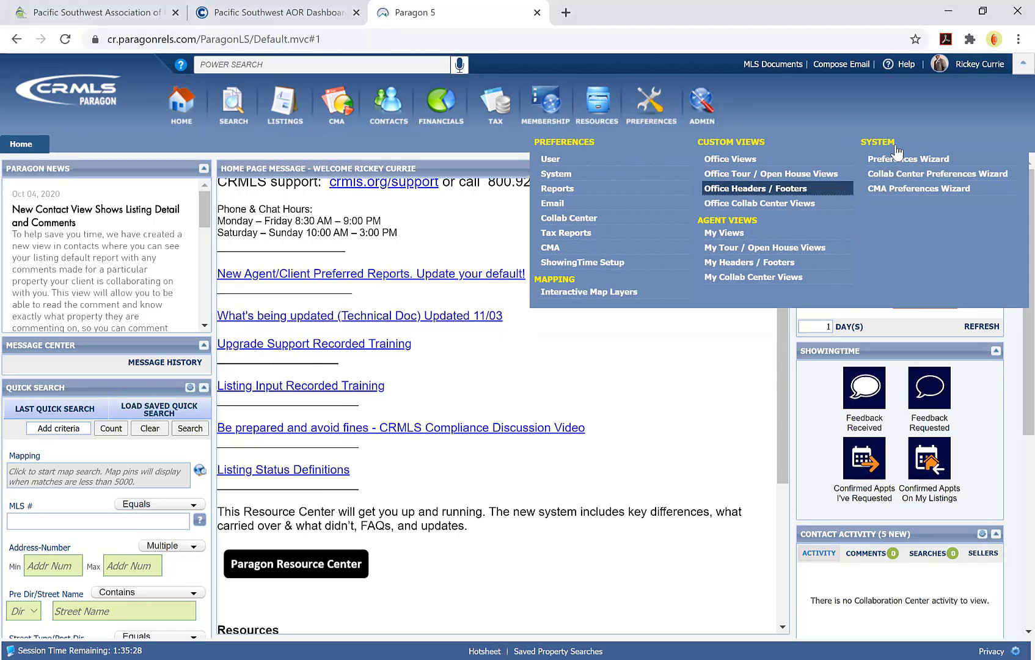
pyautogui.click(902, 190)
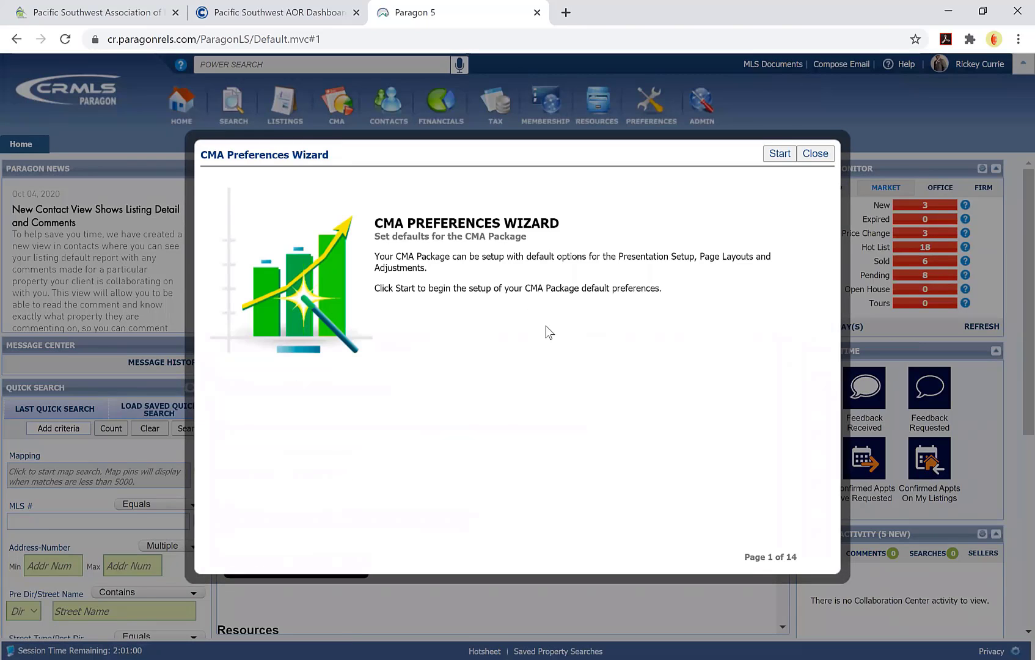
pyautogui.click(792, 561)
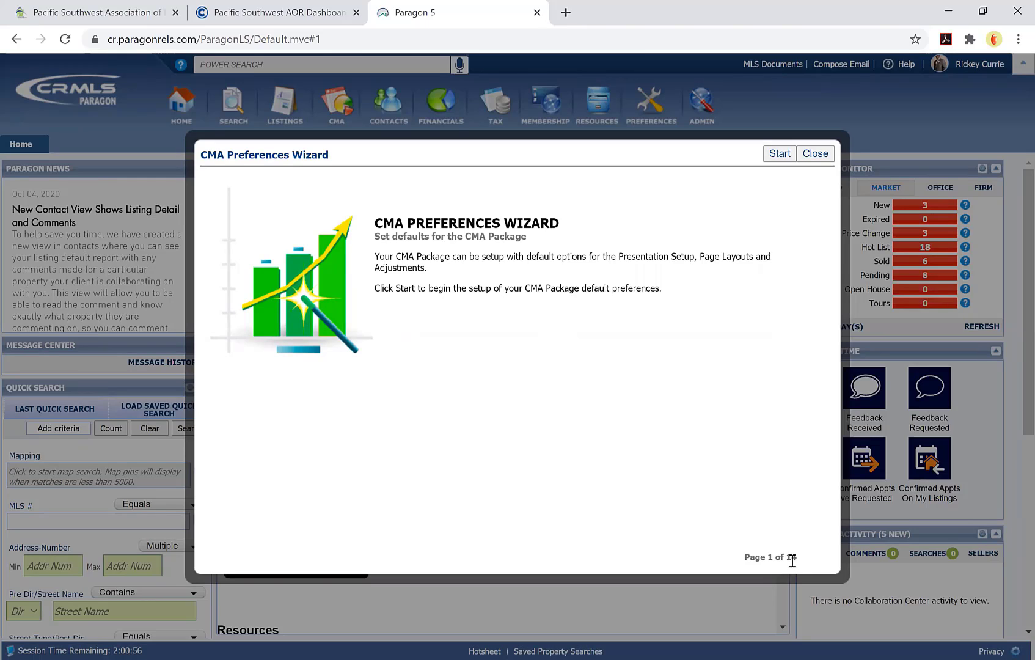
pyautogui.click(781, 156)
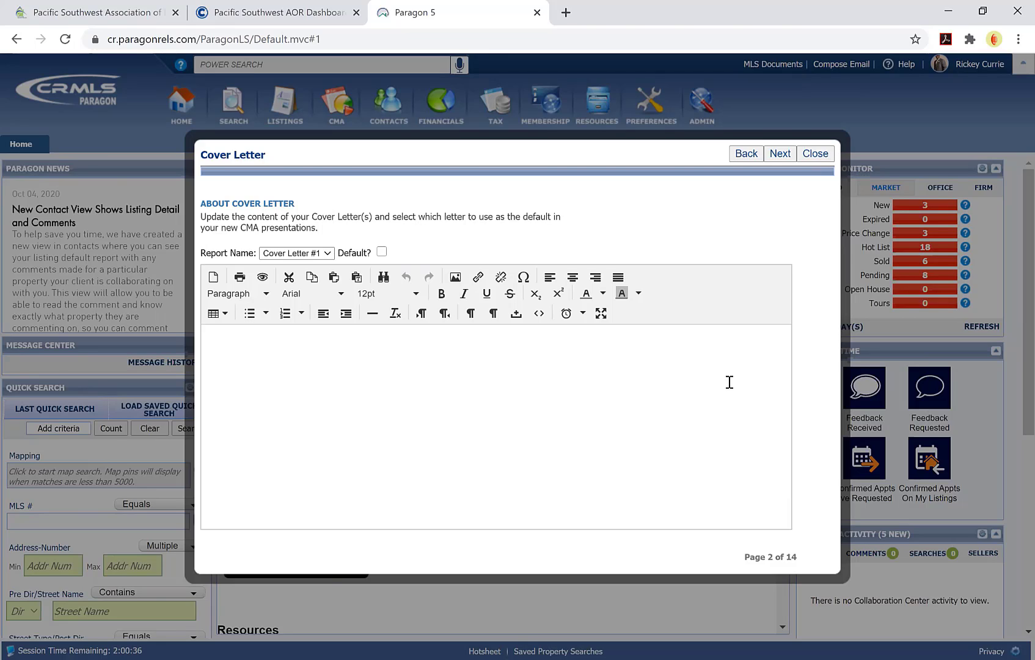
# Step: Review the report choices on the wizard's Cover Letter and Agent Resume pages
pyautogui.click(323, 254)
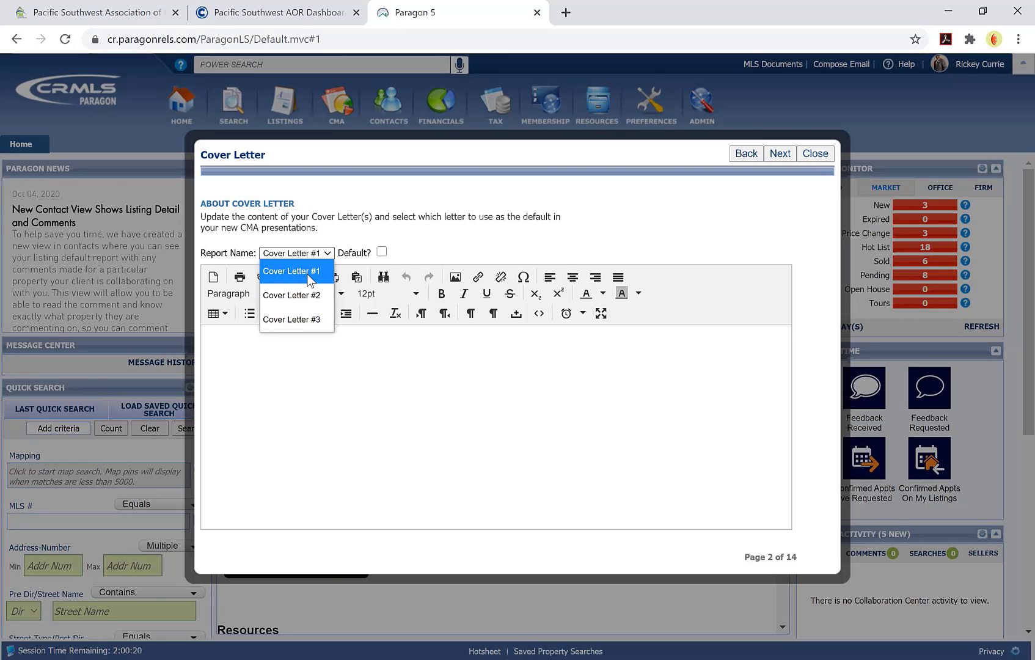
pyautogui.click(307, 295)
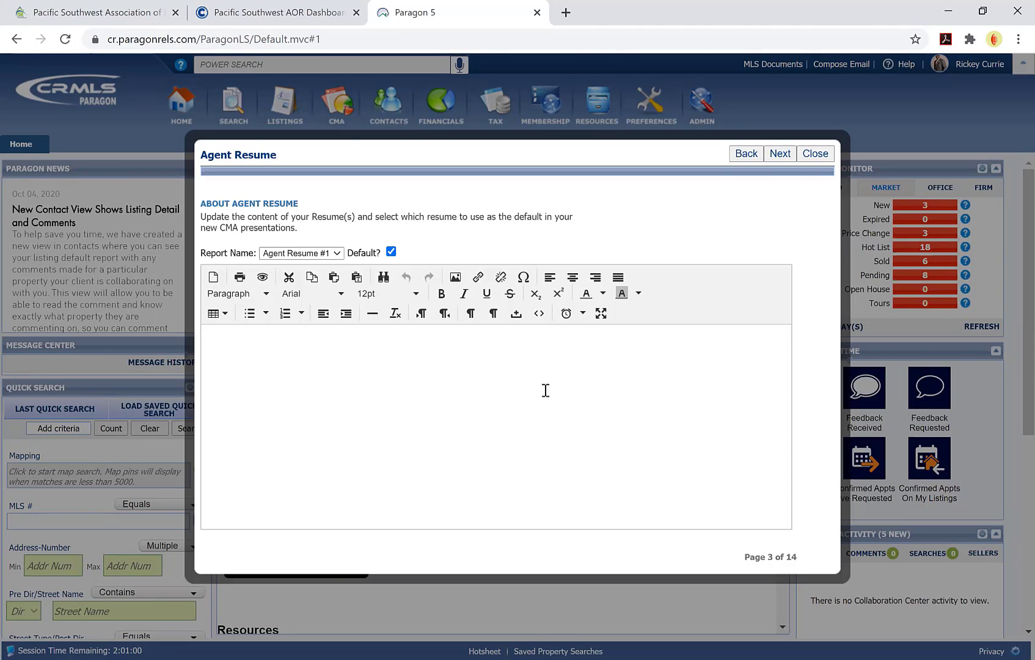
pyautogui.click(336, 253)
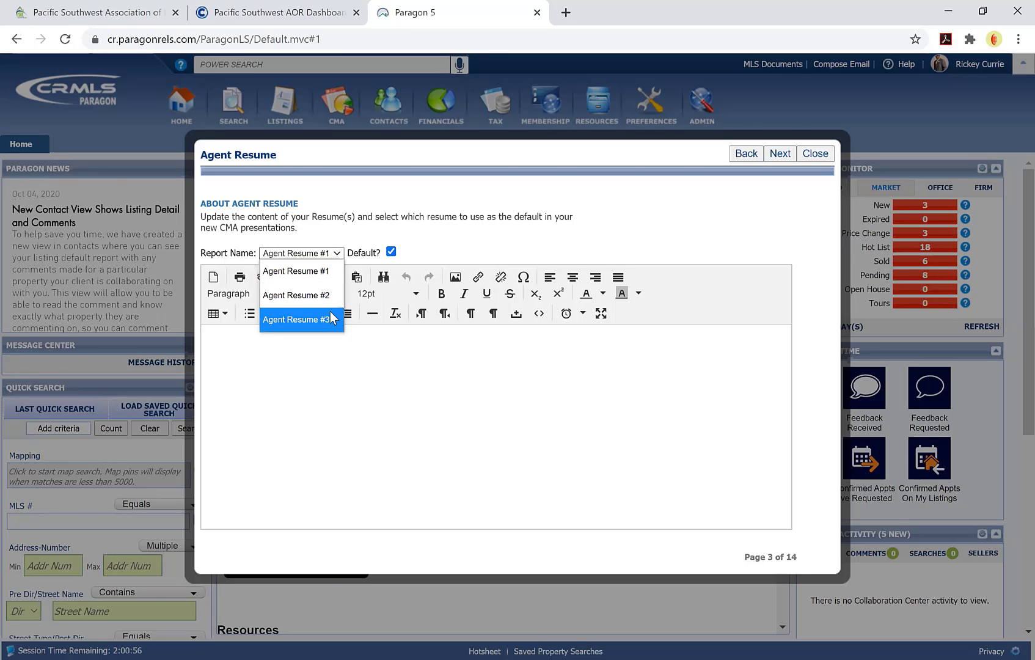
pyautogui.click(405, 373)
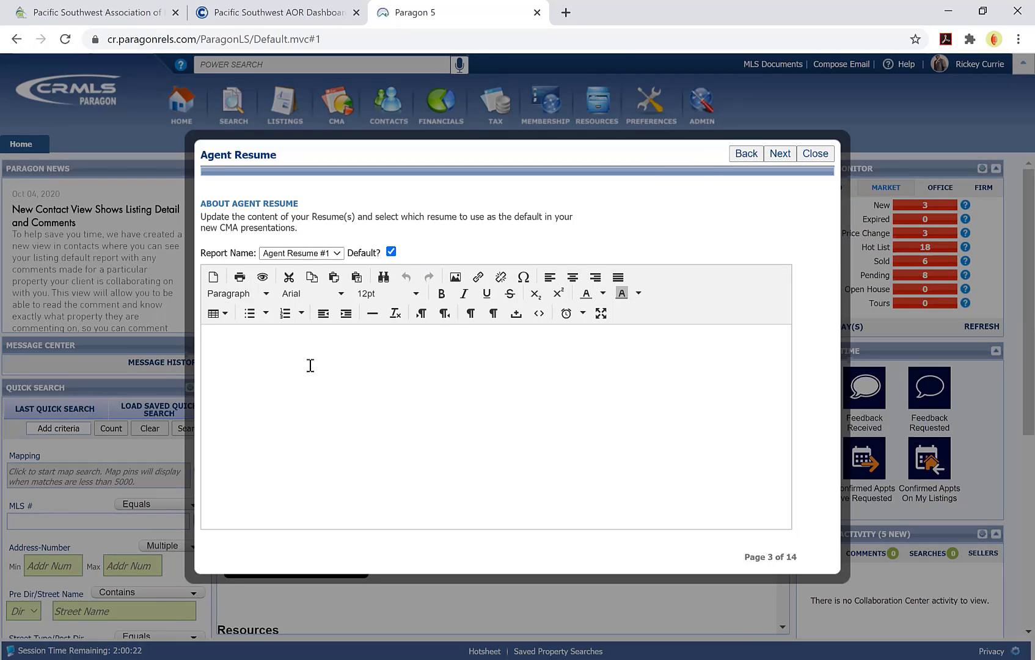
# Step: Advance past Company Information to Subject Property Detail and review its default view choices
pyautogui.click(781, 154)
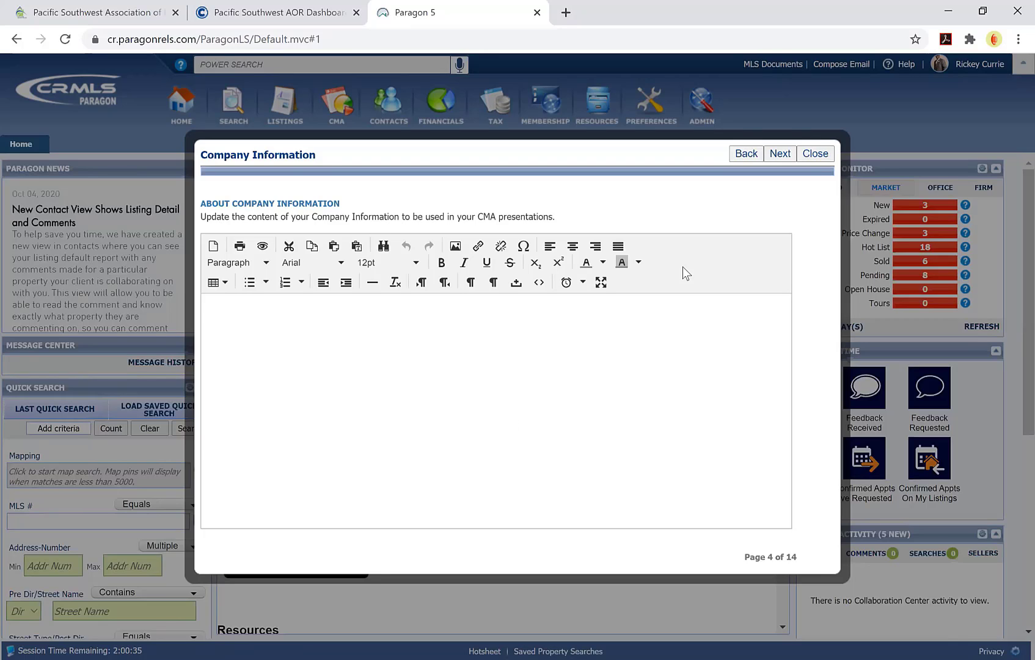
pyautogui.click(771, 156)
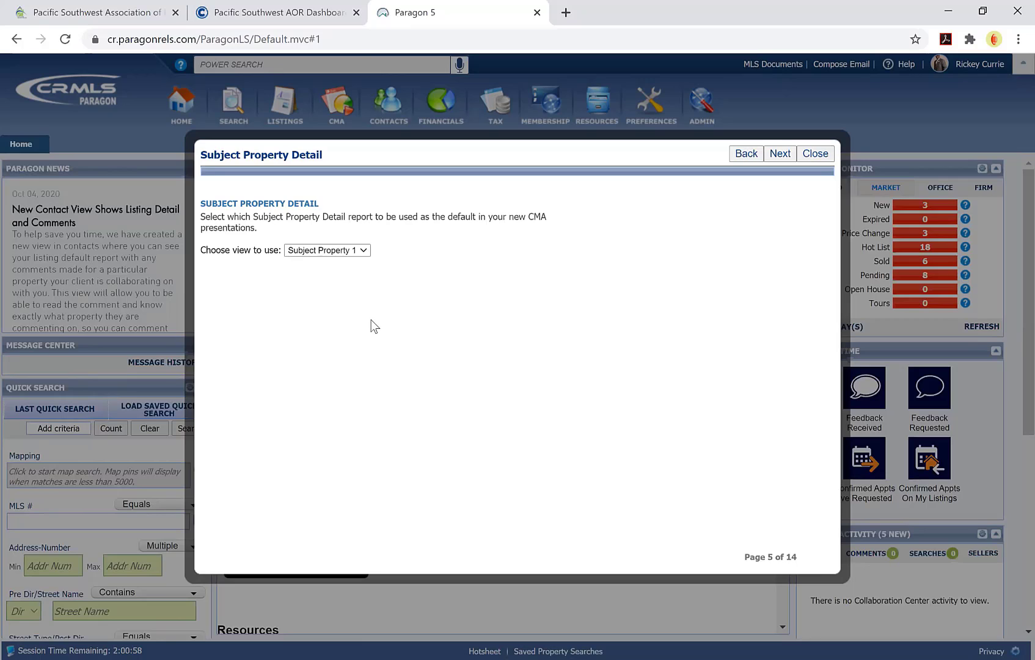
pyautogui.click(360, 255)
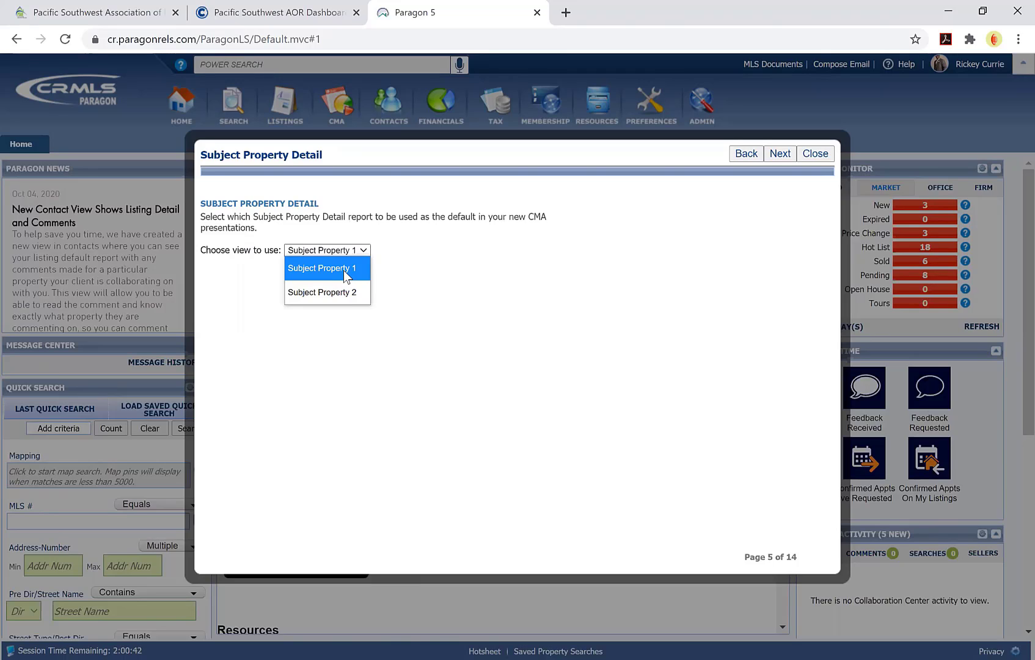
pyautogui.click(468, 279)
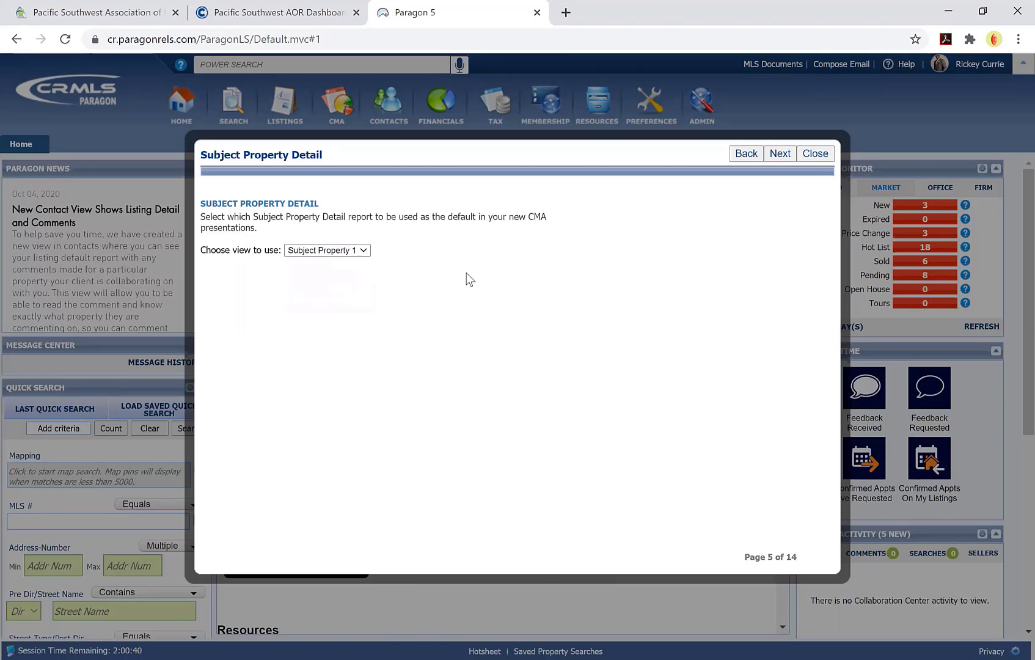
# Step: Continue to the Comparable Report (Horizontal) page and check the available remarks fields
pyautogui.click(780, 153)
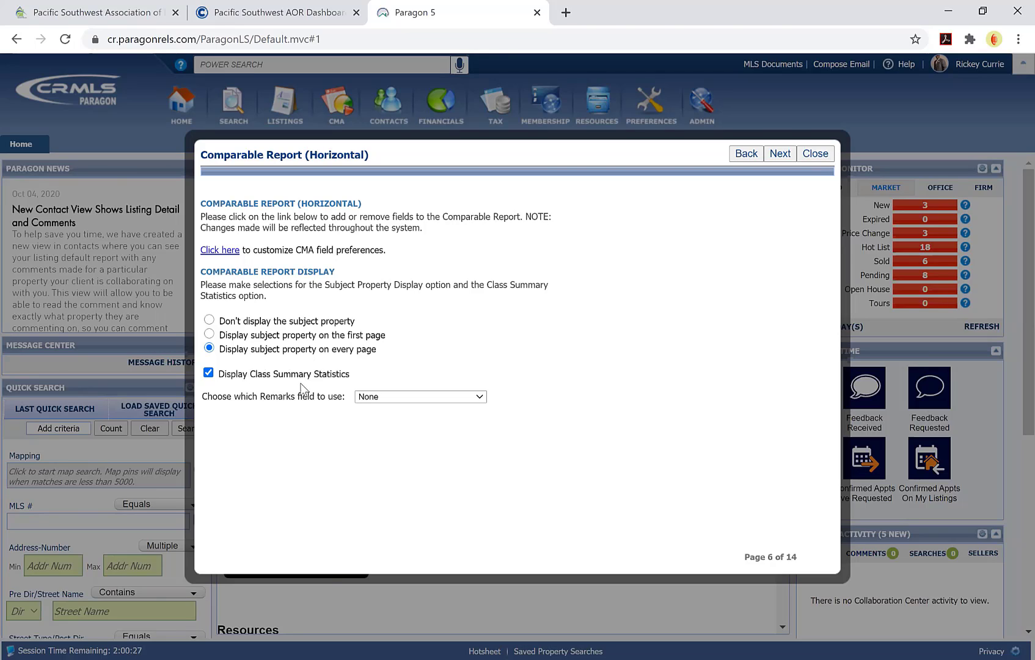
pyautogui.click(425, 397)
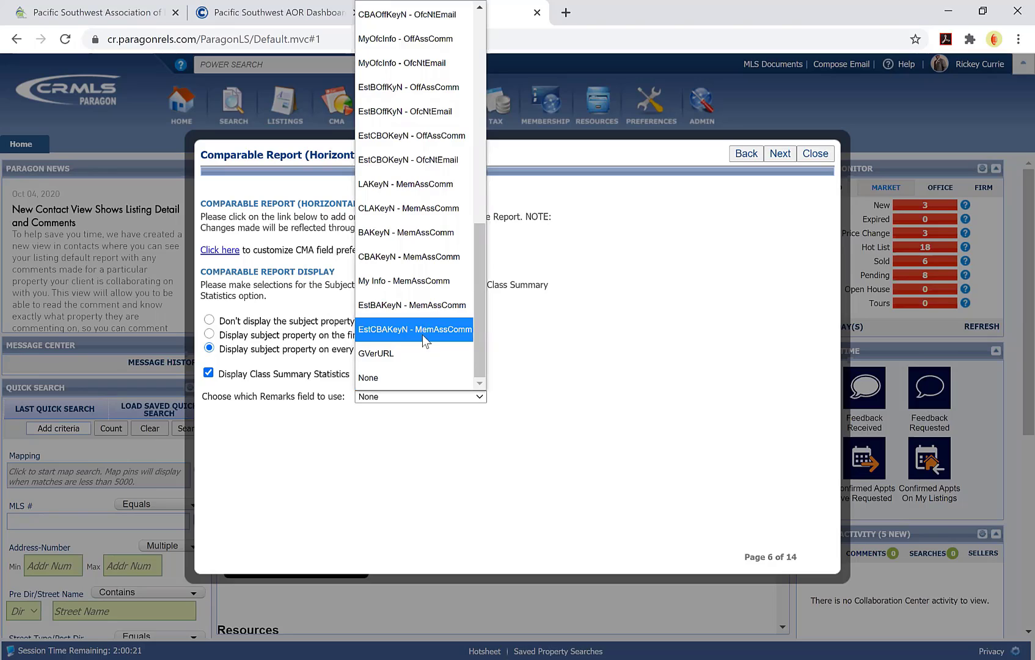
pyautogui.click(385, 435)
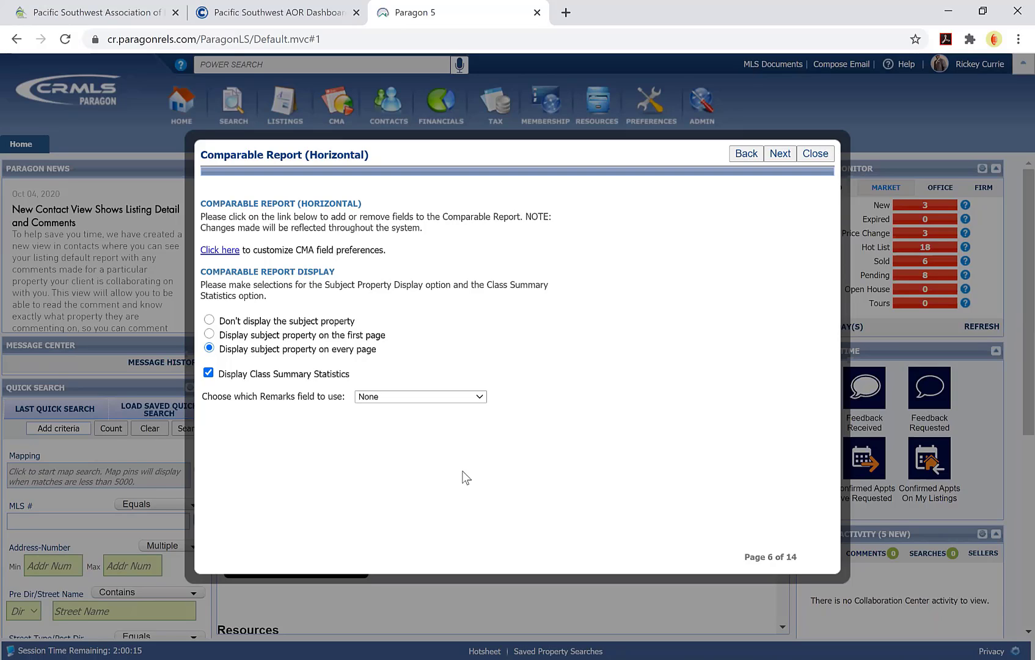
# Step: Open the CMA Horizontal Report field preferences, mark Addl Parcels and Living Area, and cancel without saving
pyautogui.click(226, 255)
pyautogui.click(228, 251)
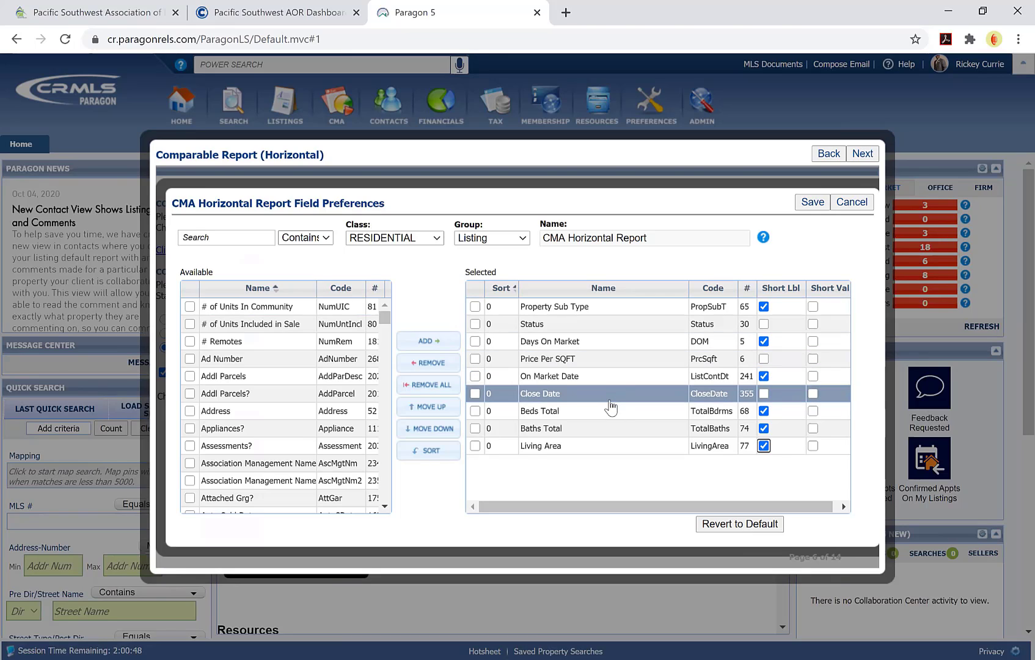
pyautogui.click(284, 377)
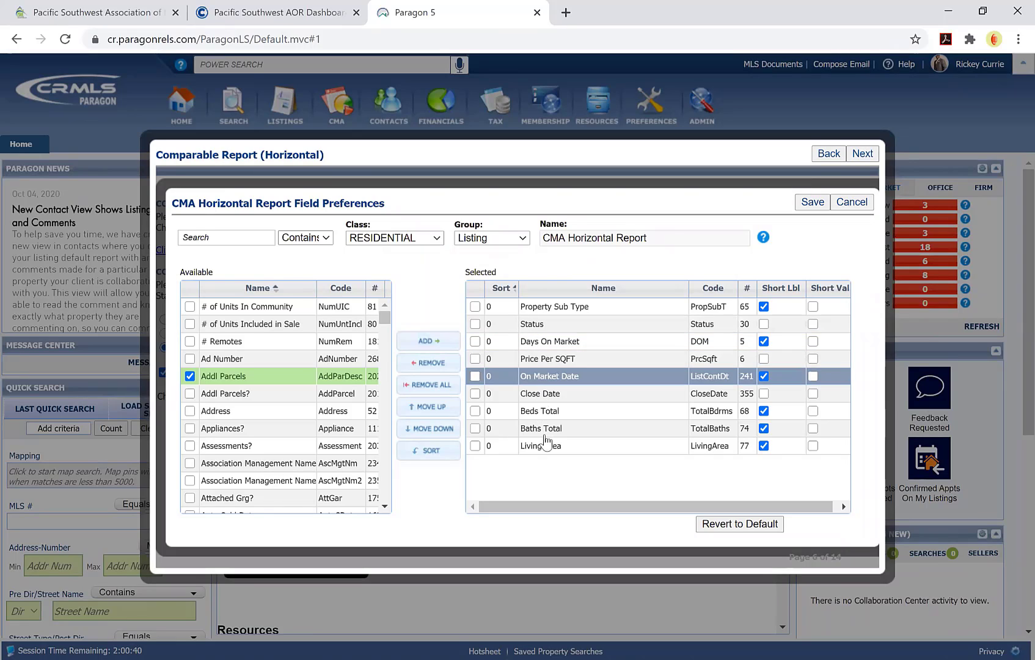
pyautogui.click(476, 445)
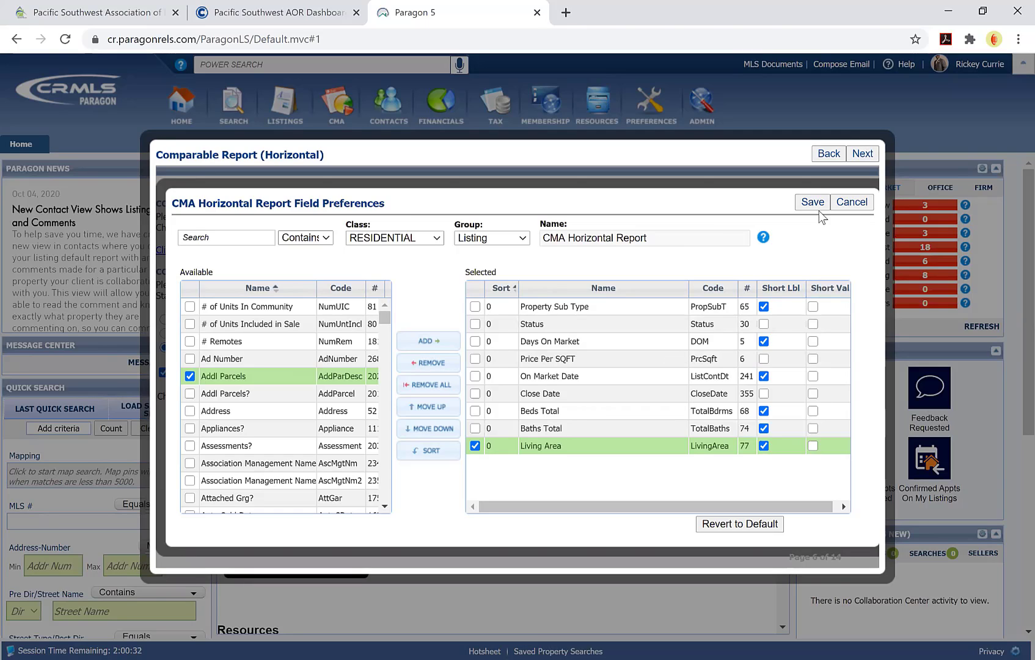
pyautogui.click(858, 206)
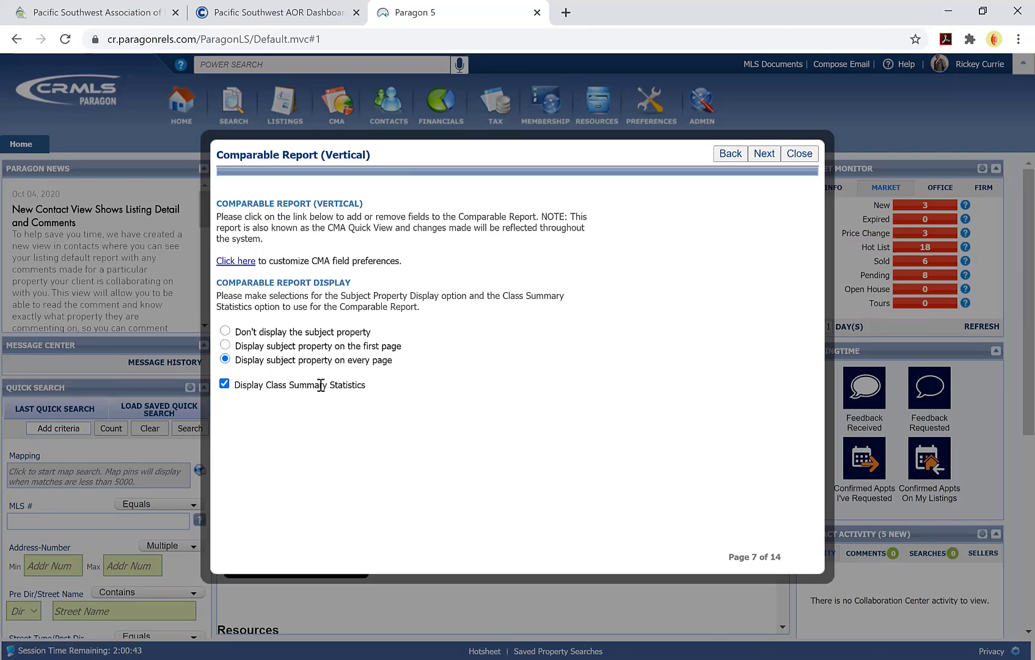
# Step: Advance from the vertical comparable report to CMA Summary and examine the selected fields in its field preferences
pyautogui.click(293, 386)
pyautogui.click(764, 153)
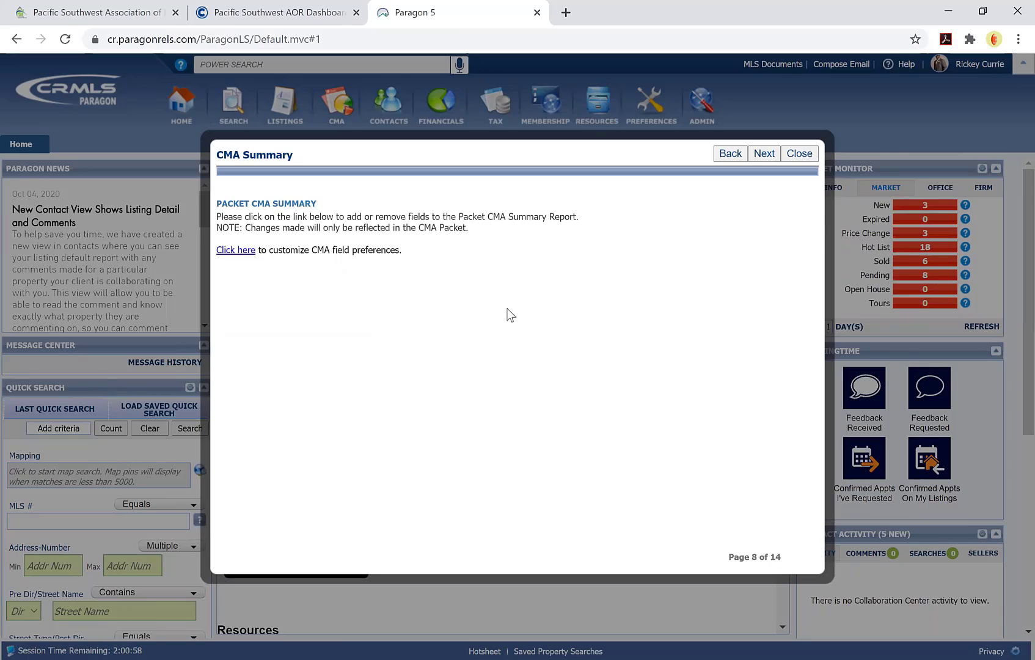
pyautogui.click(246, 255)
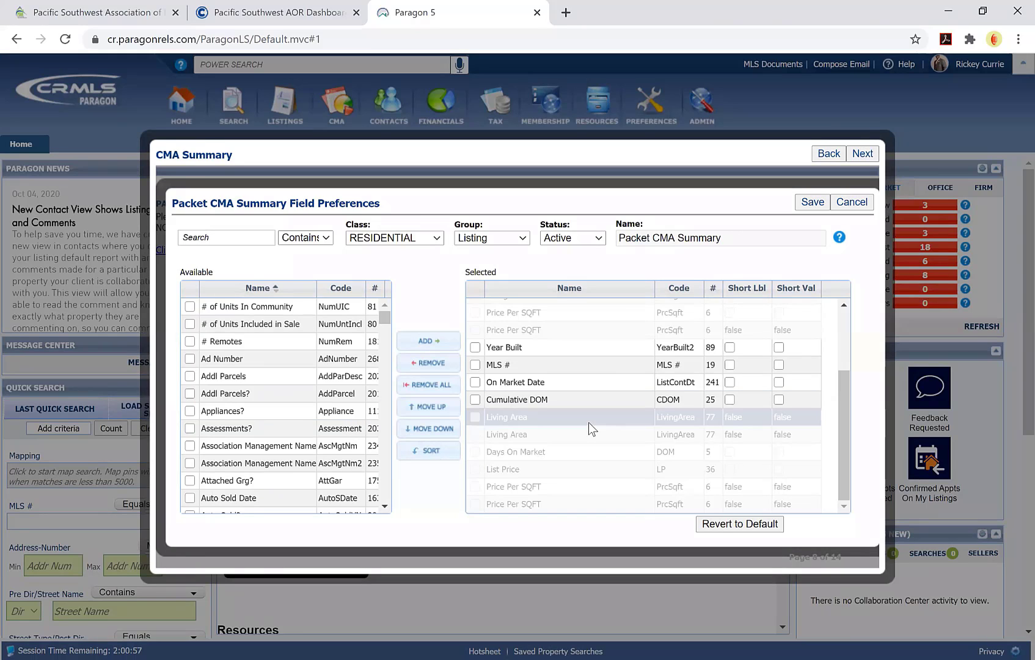
pyautogui.scroll(2, 589, 422)
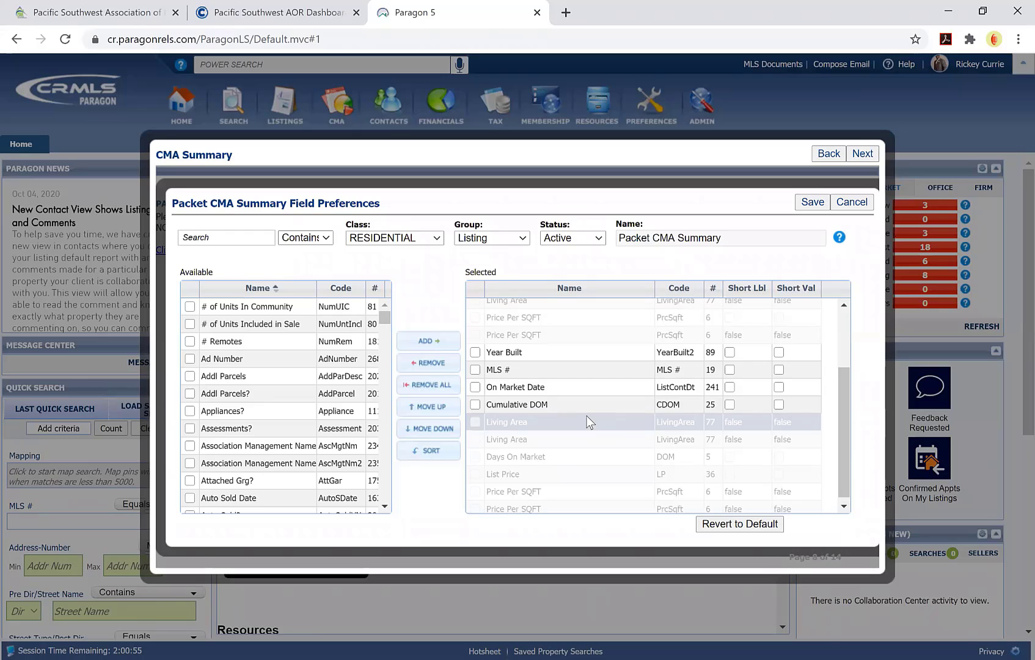
pyautogui.click(586, 360)
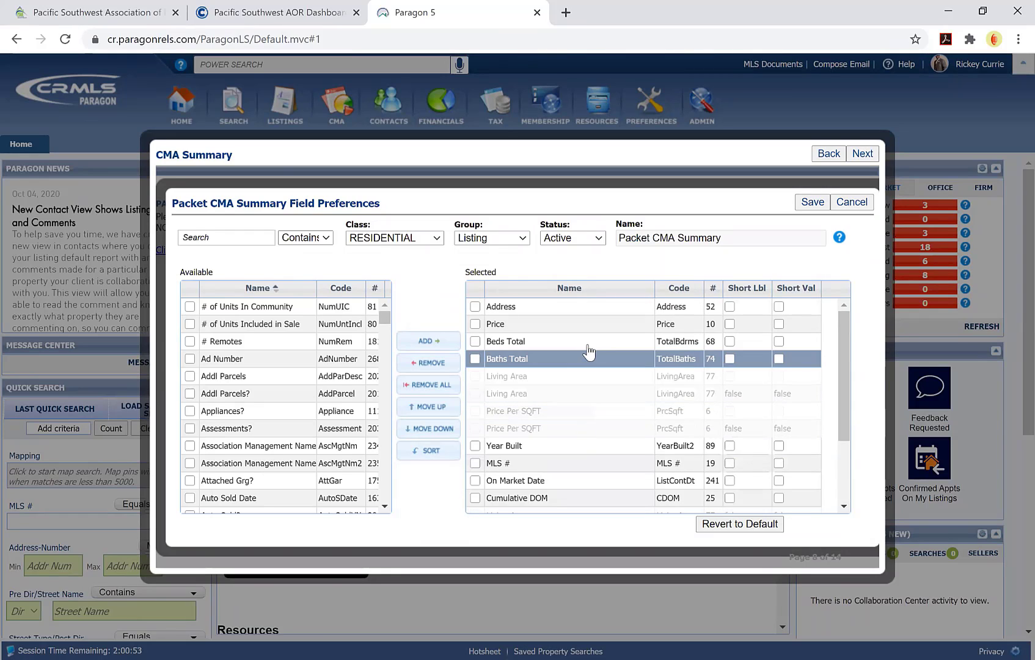
pyautogui.click(588, 393)
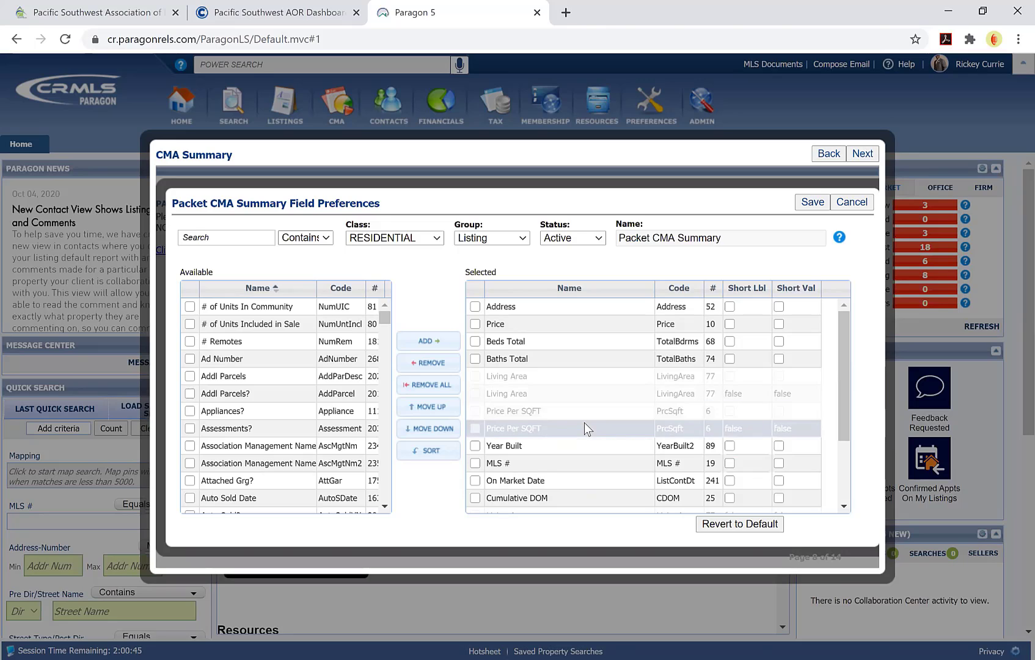
pyautogui.click(590, 342)
pyautogui.click(588, 361)
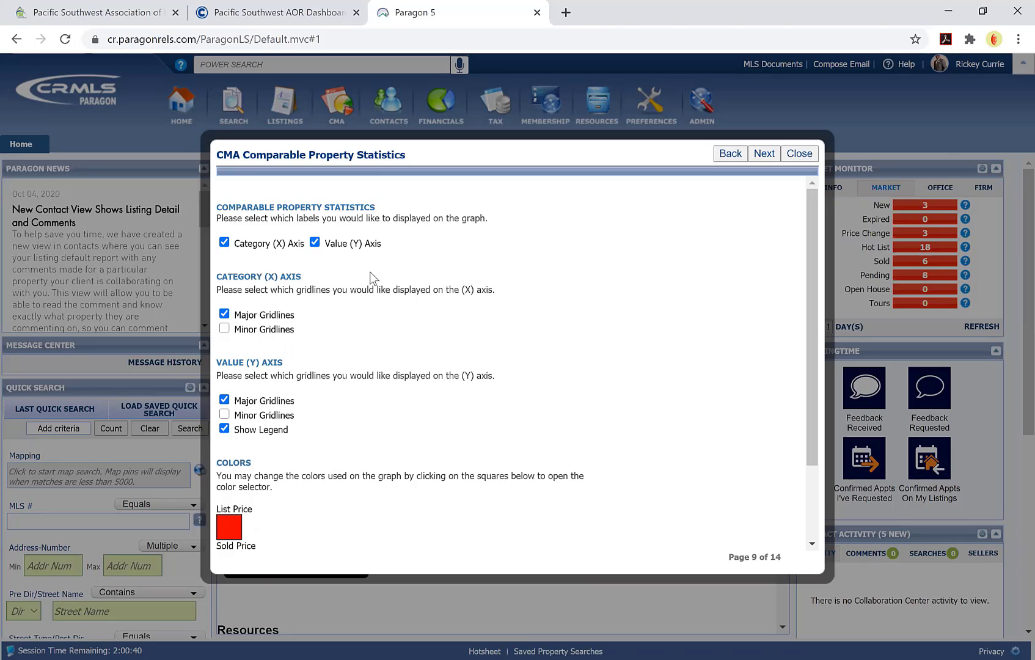
# Step: Review the gridline, legend, color and transparency options on the CMA Comparable Property Statistics page
pyautogui.click(223, 326)
pyautogui.scroll(-1, 410, 351)
pyautogui.scroll(-2, 409, 348)
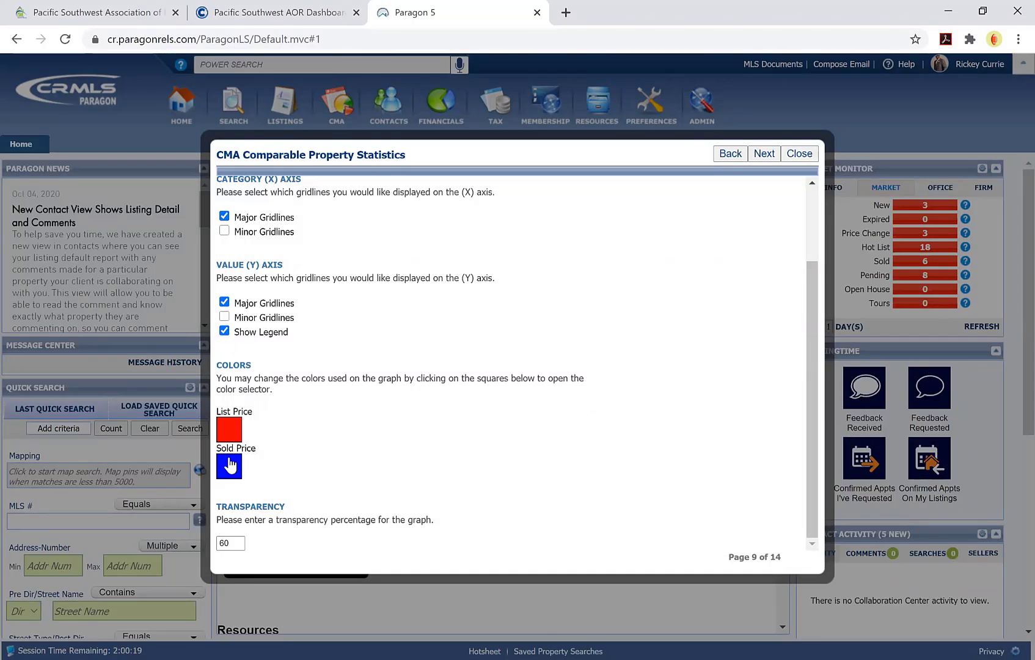
pyautogui.click(234, 542)
pyautogui.write('100')
pyautogui.click(224, 466)
pyautogui.press('BackSpace')
# Step: Set the graph's List Price color to magenta (ff00dd) and close the color selector
pyautogui.click(240, 429)
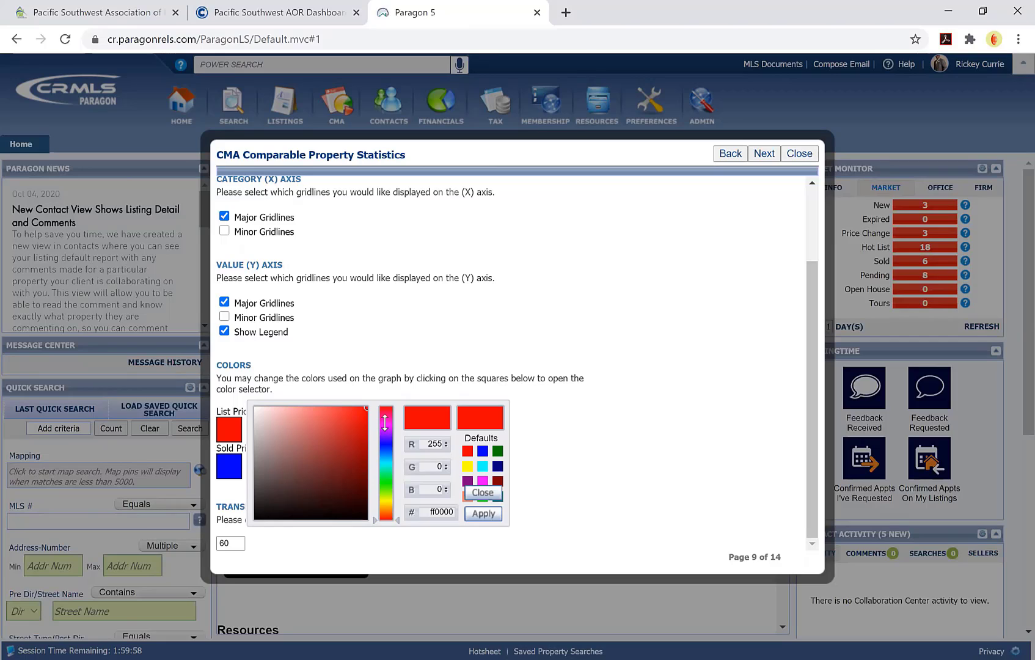
pyautogui.moveTo(385, 422)
pyautogui.mouseDown()
pyautogui.moveTo(389, 508)
pyautogui.moveTo(394, 421)
pyautogui.mouseUp()
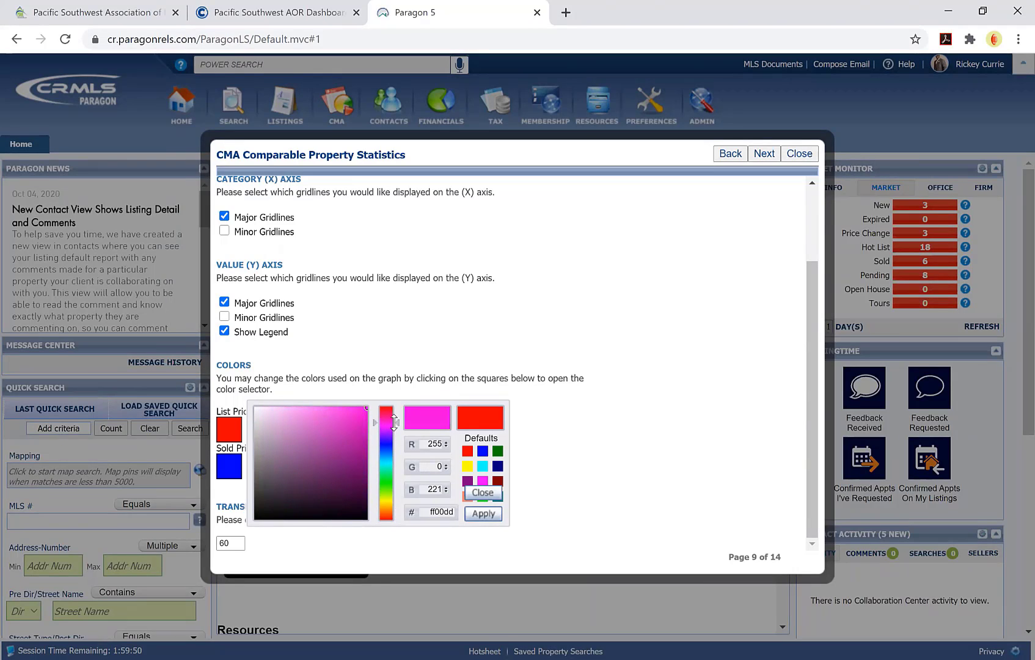
pyautogui.click(486, 513)
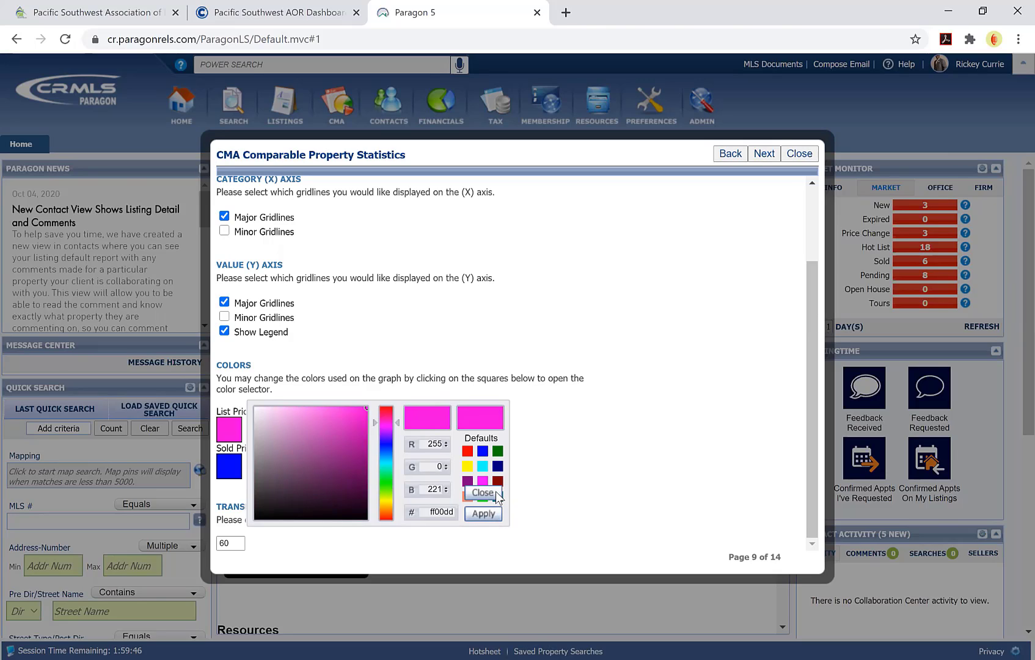
pyautogui.click(594, 484)
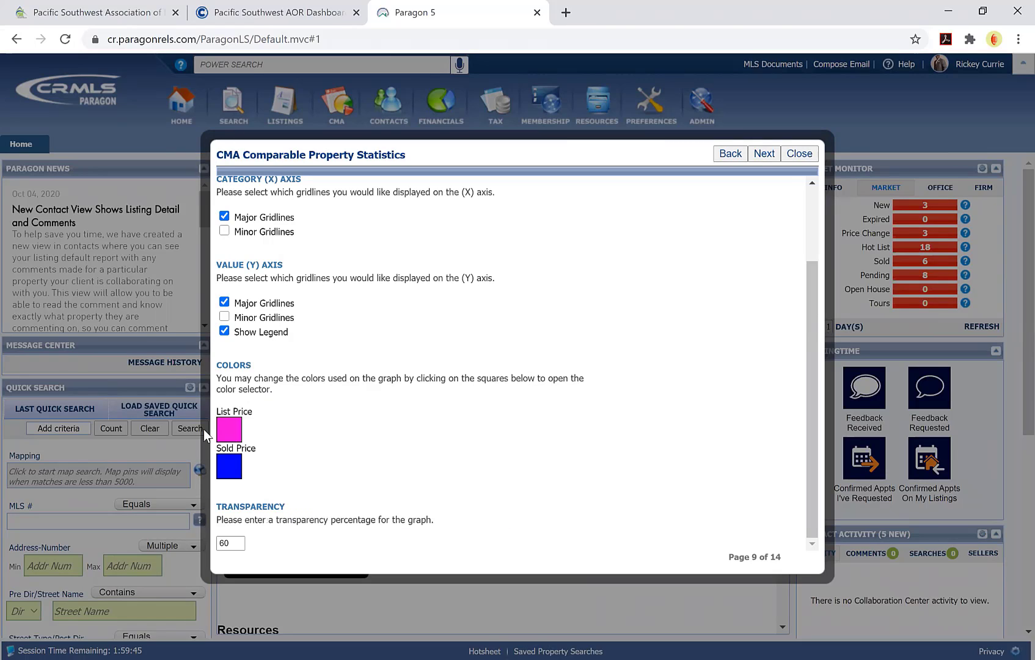
# Step: Set the graph's Sold Price color to cyan (00fff7) and close the color selector
pyautogui.click(230, 467)
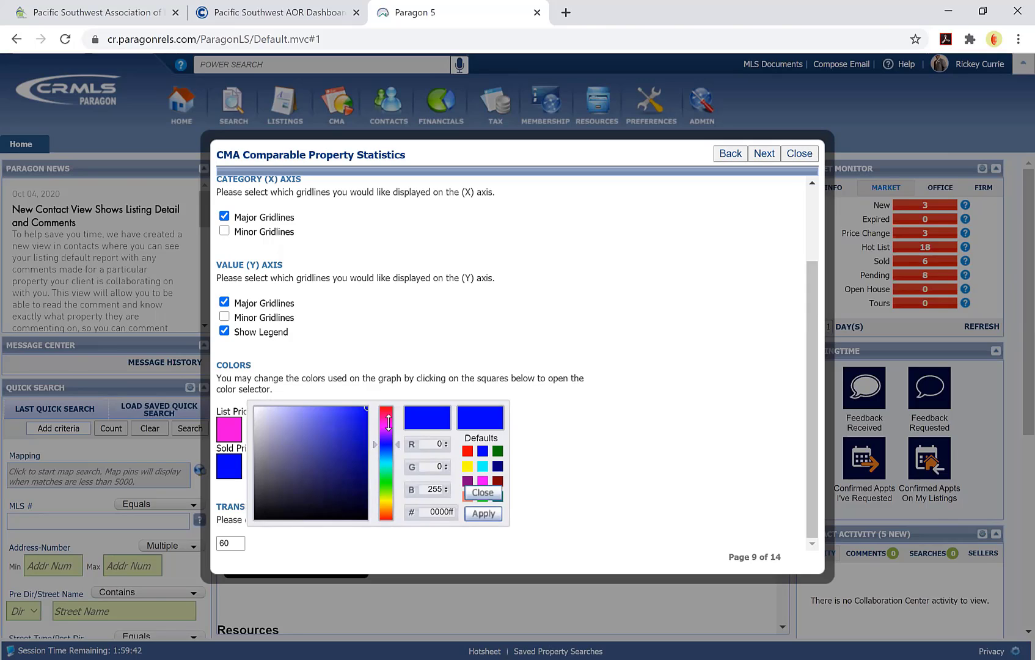
pyautogui.moveTo(388, 422); pyautogui.dragTo(392, 463)
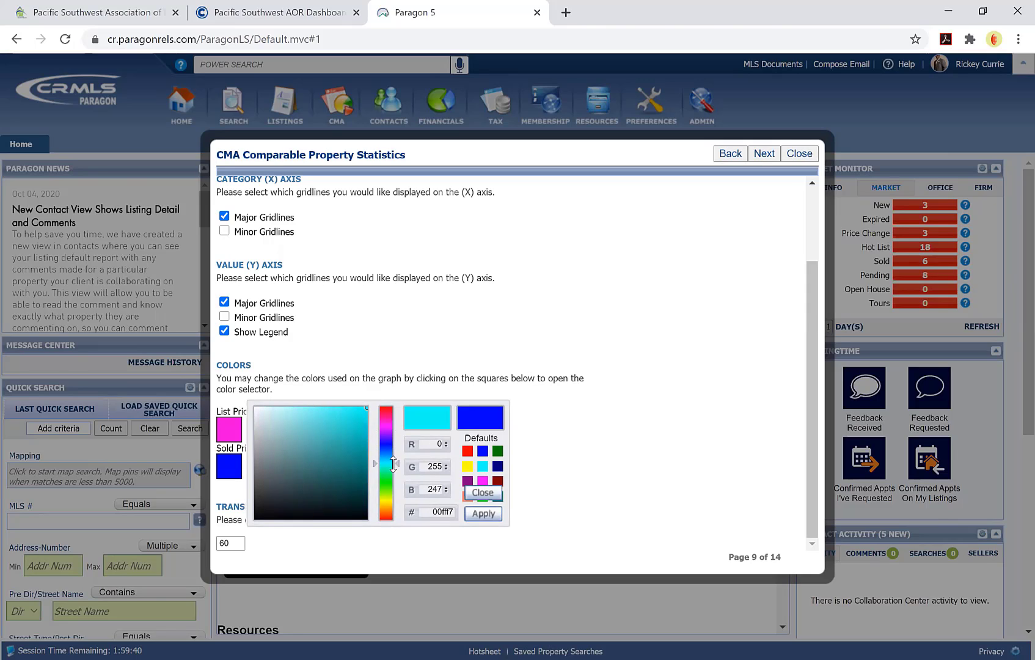
pyautogui.click(483, 514)
pyautogui.click(493, 495)
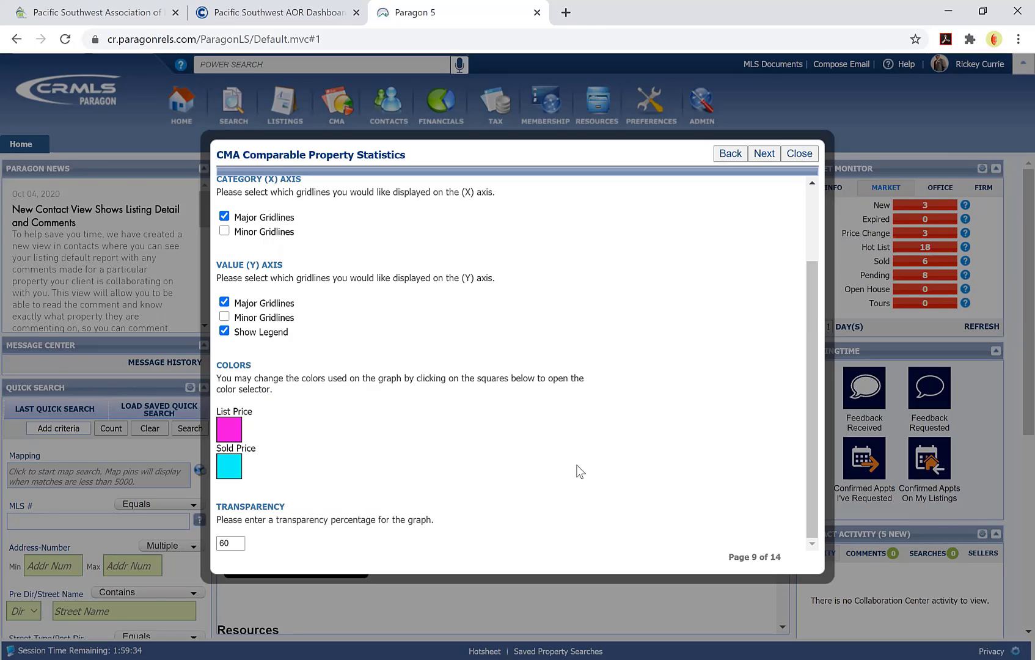
# Step: Advance to the CMA Sellers Net Sheet and set the Low scenario's price to 5000000 and its commission to 20%
pyautogui.click(768, 154)
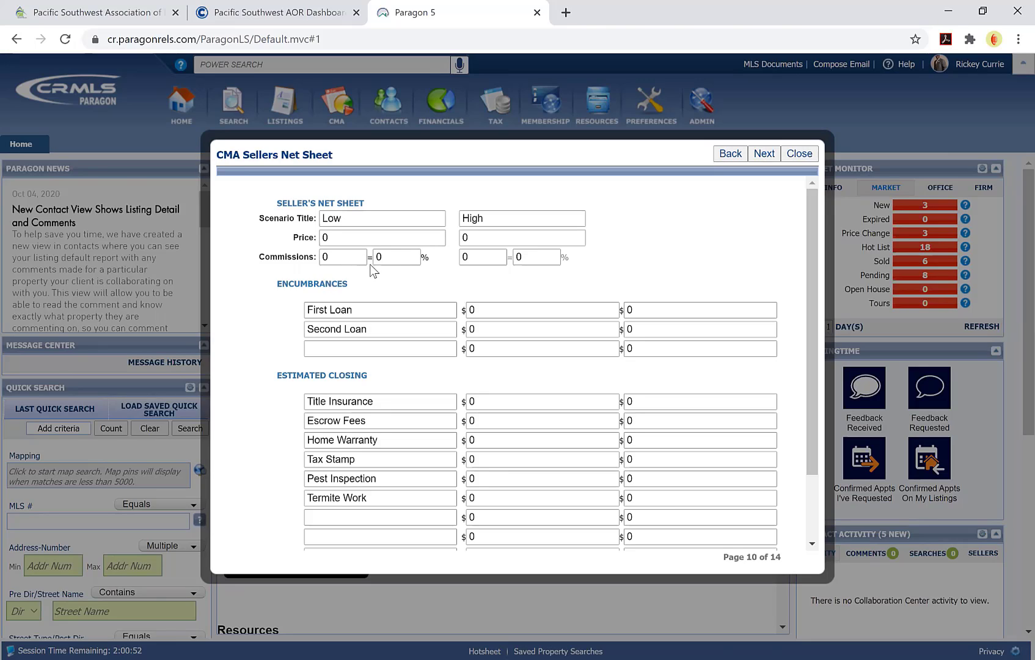
pyautogui.click(391, 257)
pyautogui.click(352, 238)
pyautogui.doubleClick(352, 238)
pyautogui.write('500000')
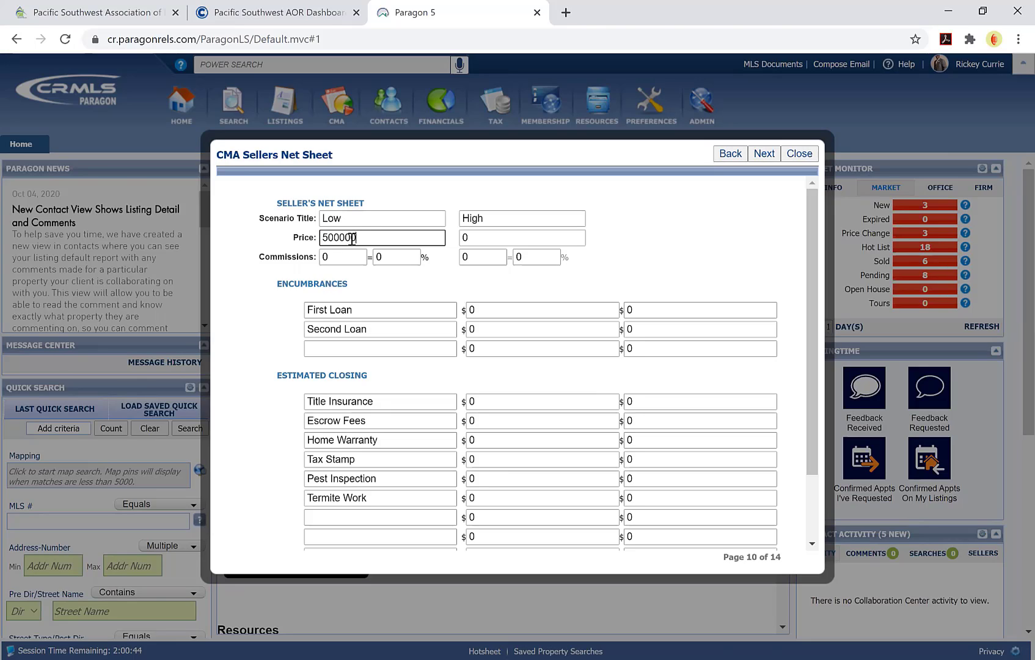
pyautogui.write('0')
pyautogui.click(406, 256)
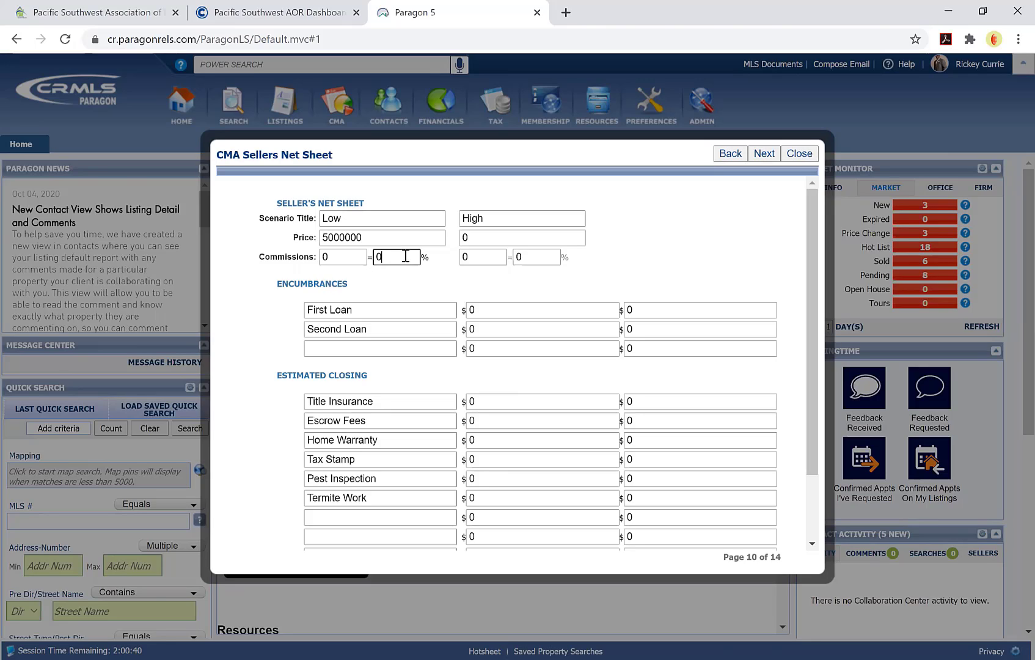
pyautogui.doubleClick(406, 256)
pyautogui.write('20')
pyautogui.click(409, 269)
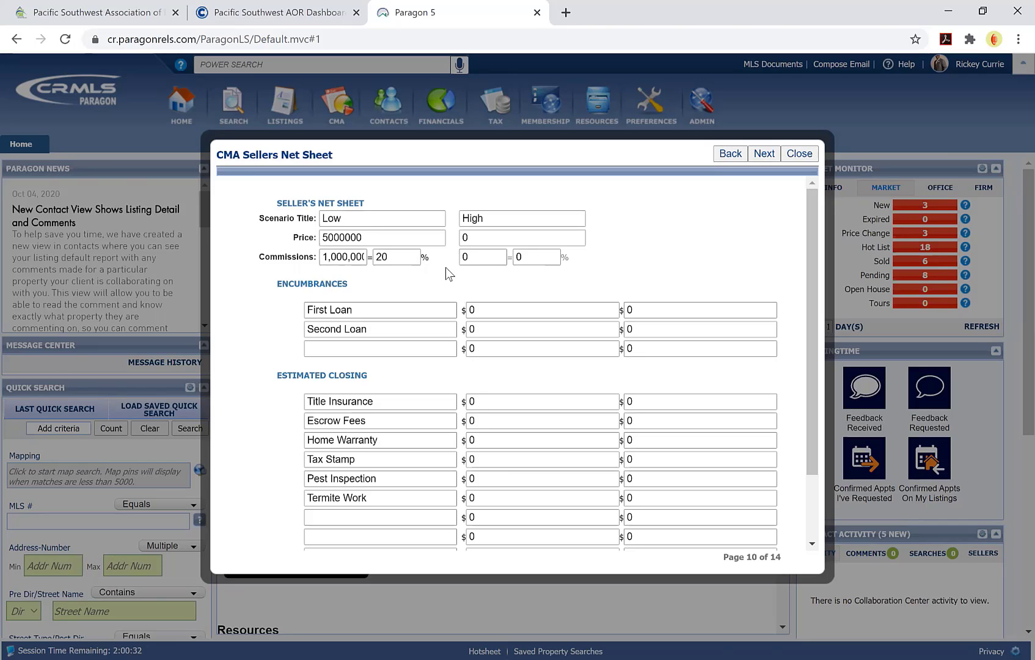
# Step: Review the encumbrance and estimated closing fields of the seller's net sheet and advance to Final Comments
pyautogui.scroll(-2, 446, 287)
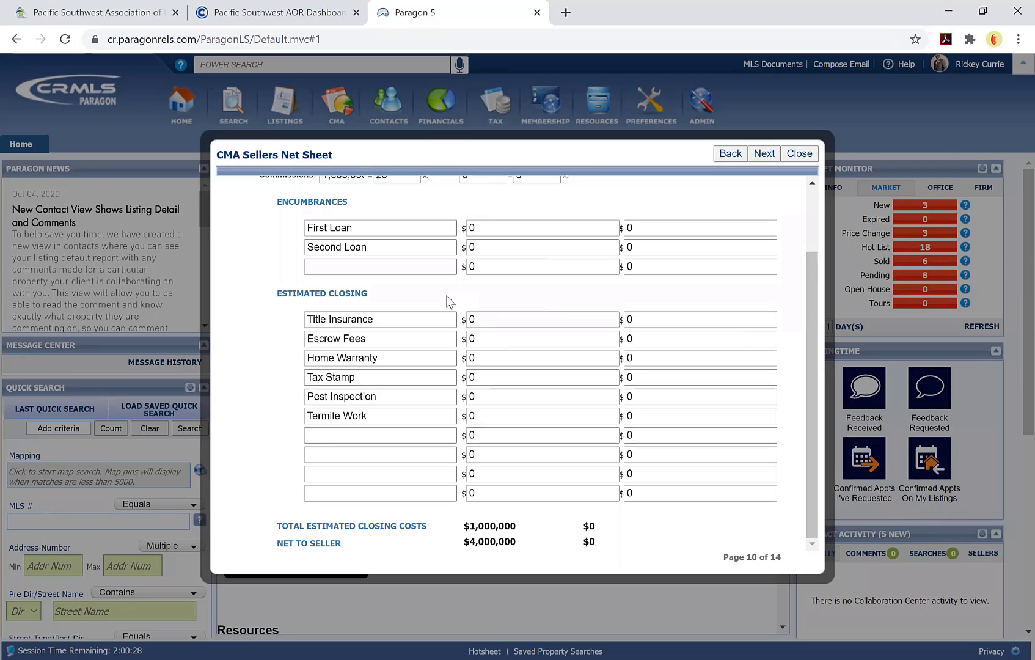
pyautogui.click(375, 416)
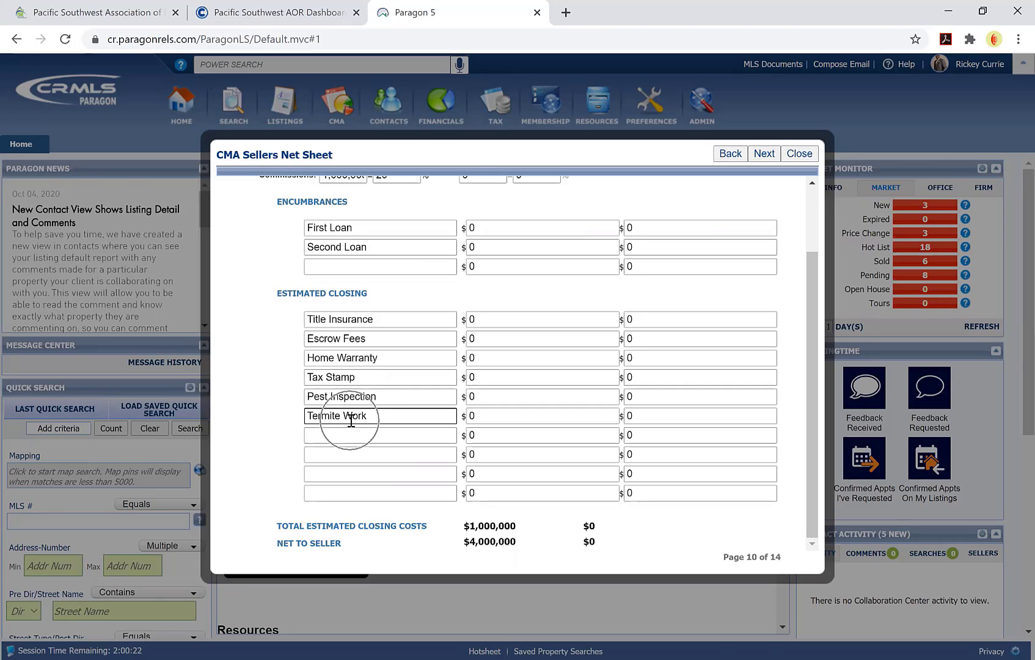
pyautogui.moveTo(374, 415); pyautogui.dragTo(305, 415)
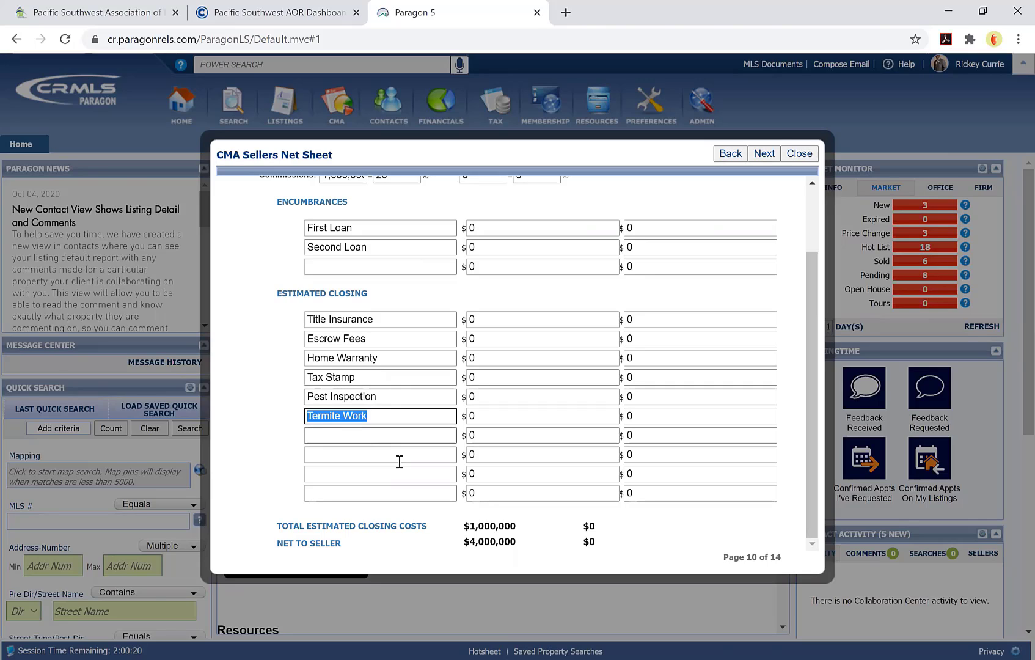
pyautogui.click(516, 377)
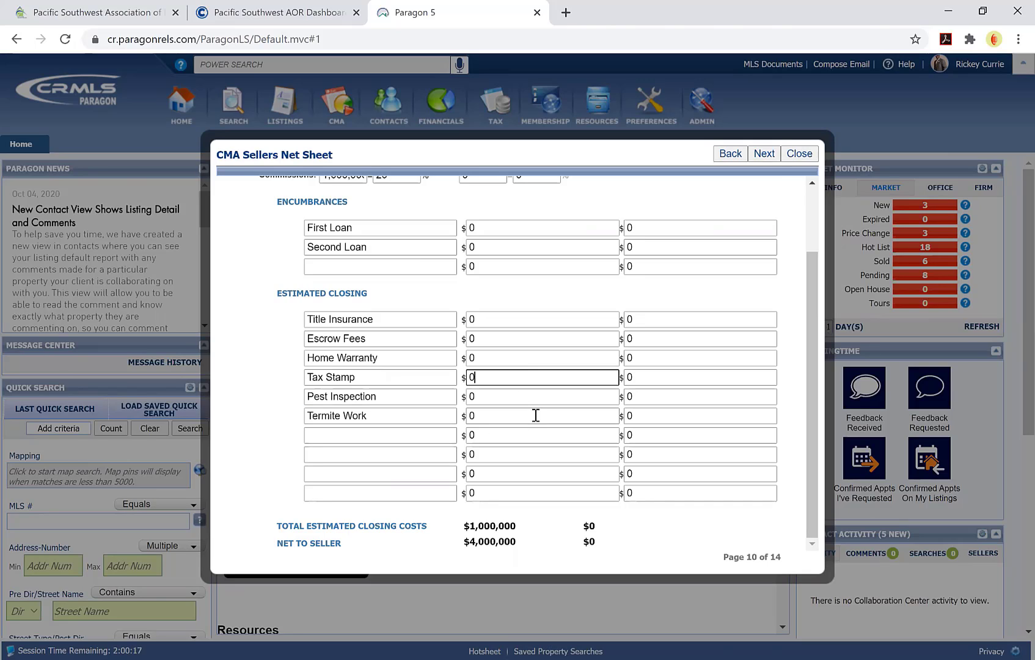
pyautogui.click(767, 158)
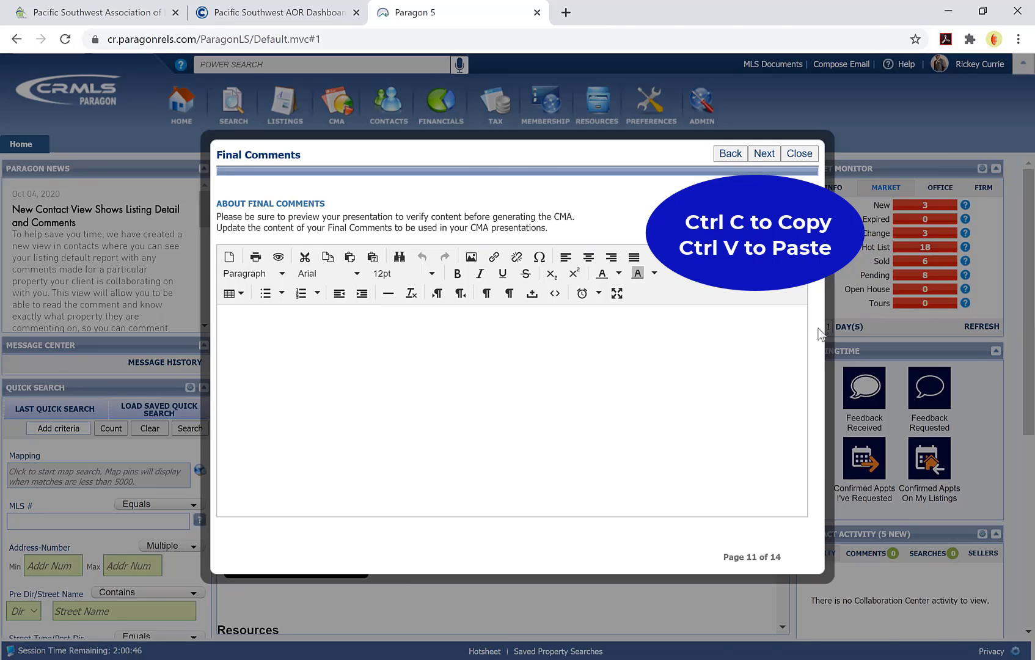
# Step: Advance to Choose Theme, preview the Basic, Vivid, Traditional and Elegant themes, and select Contemporary as the default presentation theme
pyautogui.click(768, 157)
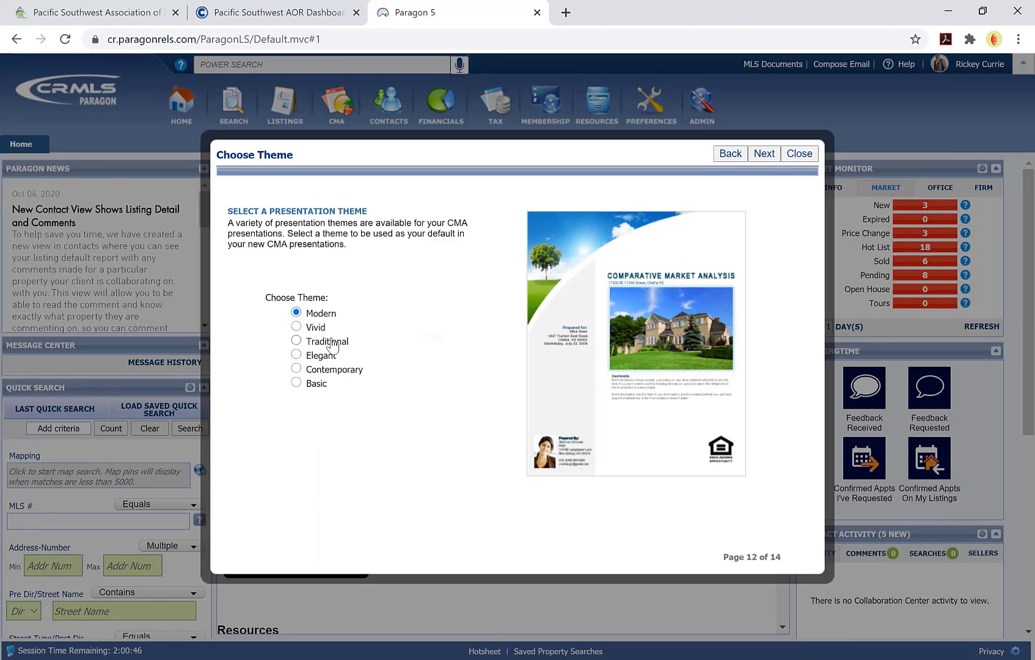
pyautogui.click(297, 383)
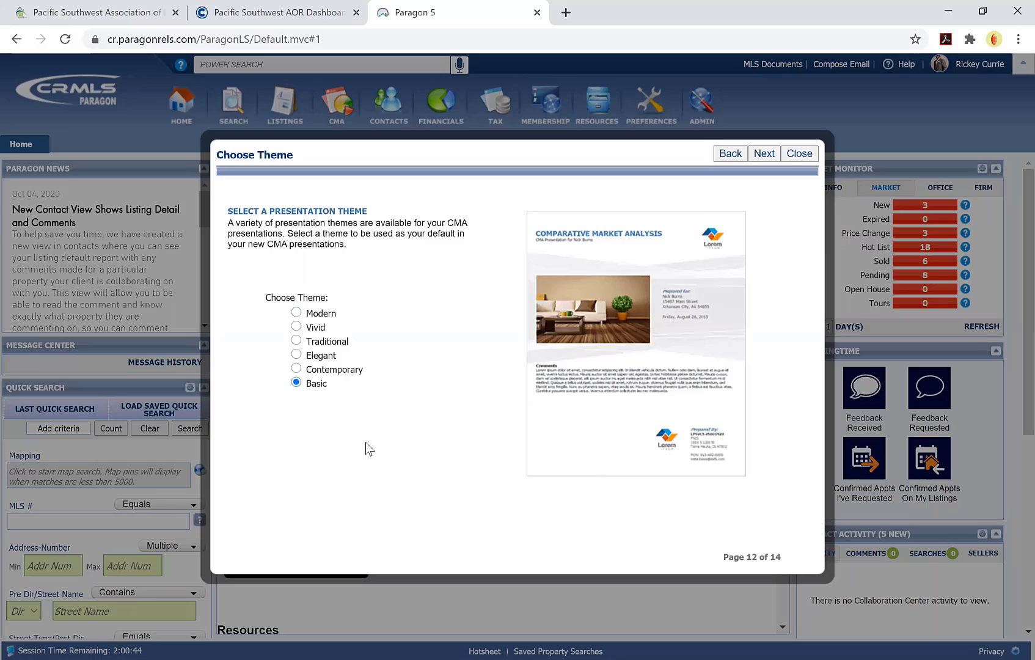
pyautogui.click(297, 328)
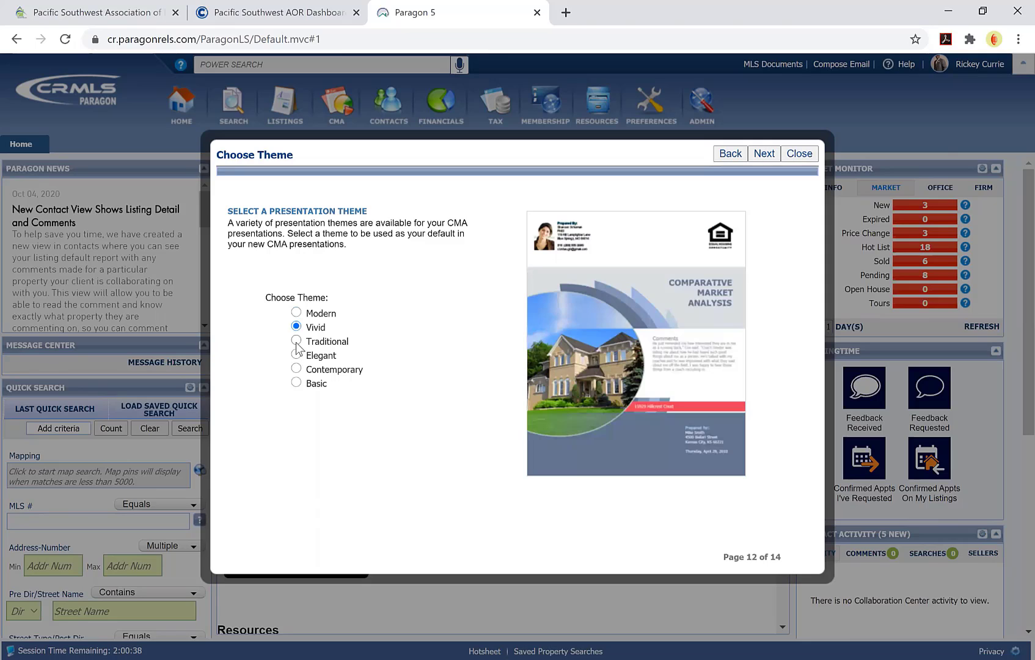
pyautogui.click(297, 342)
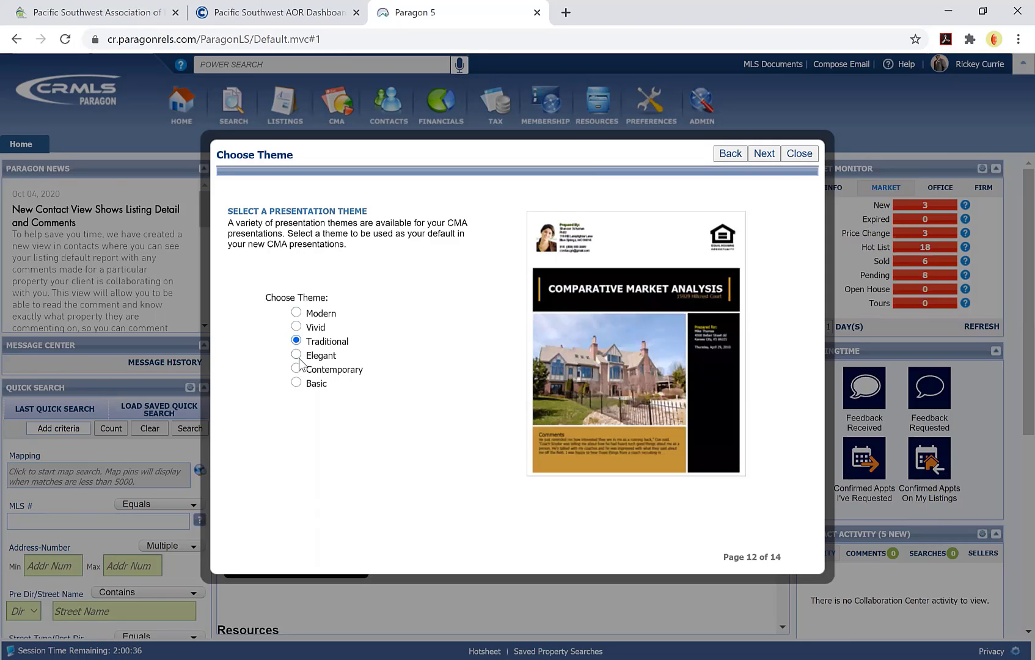
pyautogui.click(297, 355)
pyautogui.click(297, 369)
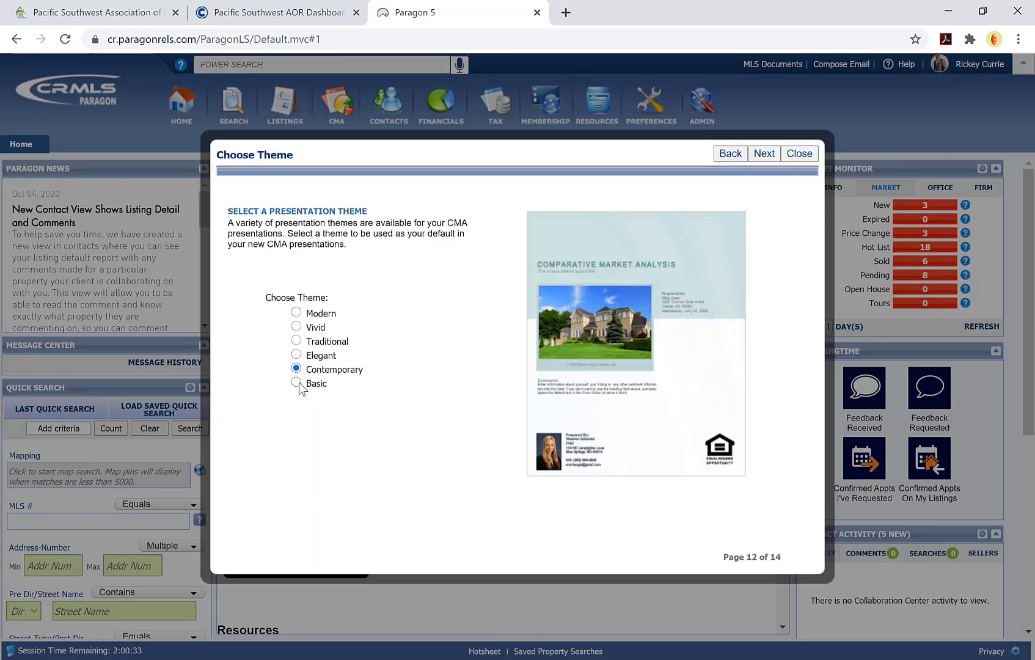
pyautogui.click(296, 383)
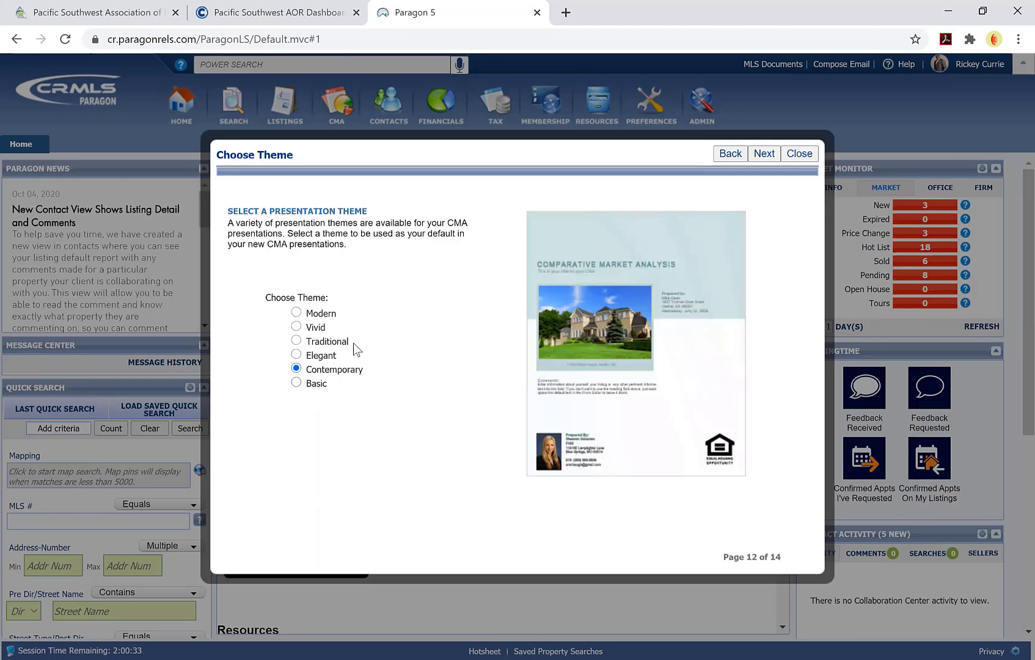
# Step: Advance to the Footer page and enable a default footer that includes both the logo and the picture
pyautogui.click(762, 154)
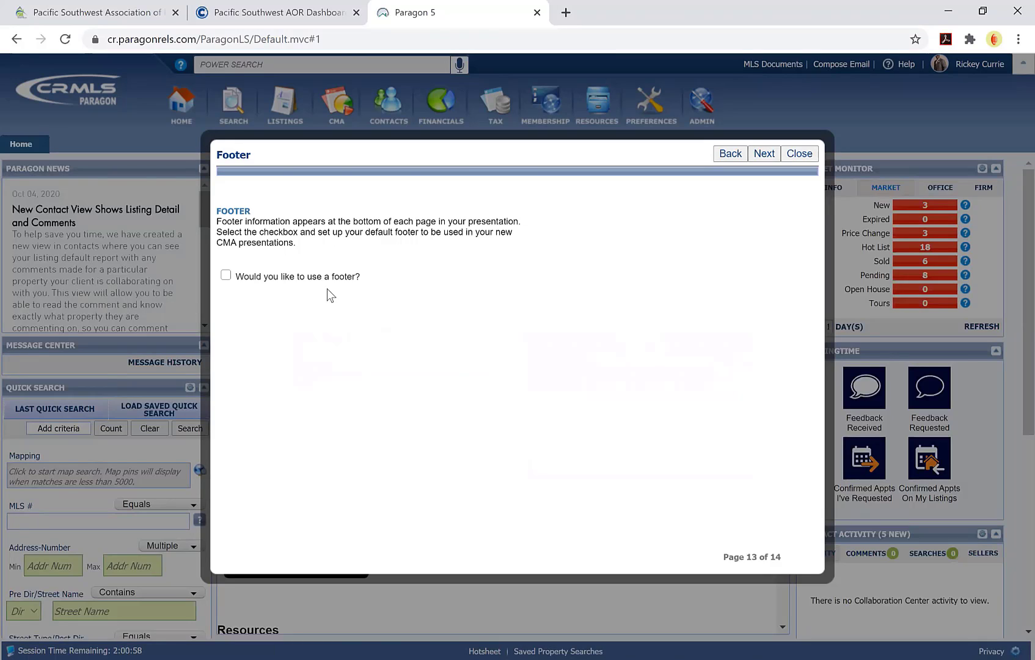
pyautogui.click(239, 279)
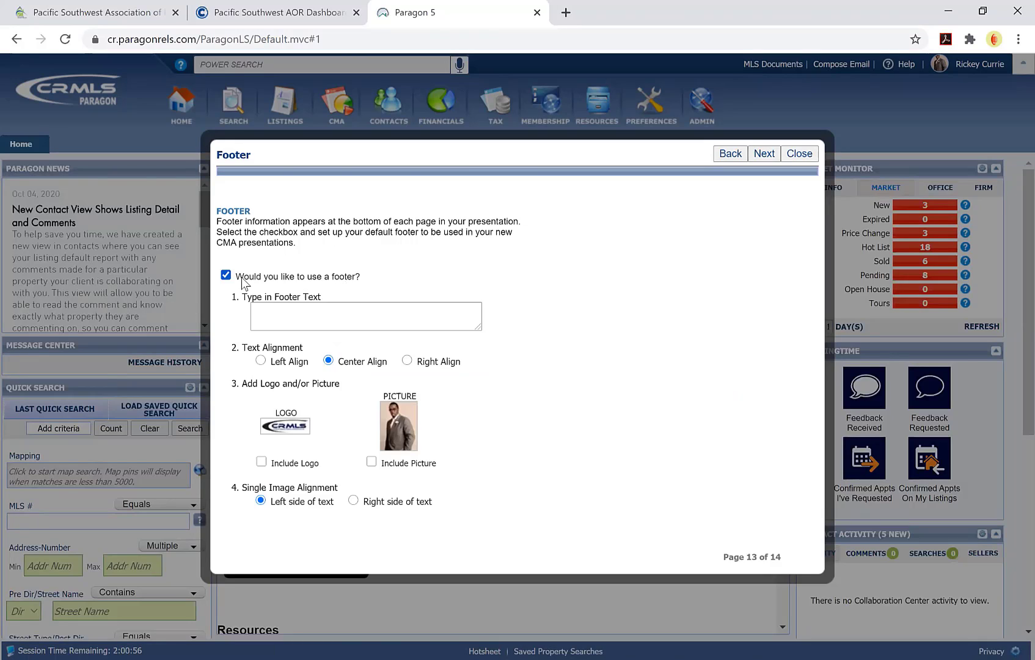
pyautogui.click(282, 315)
pyautogui.click(262, 462)
pyautogui.click(372, 462)
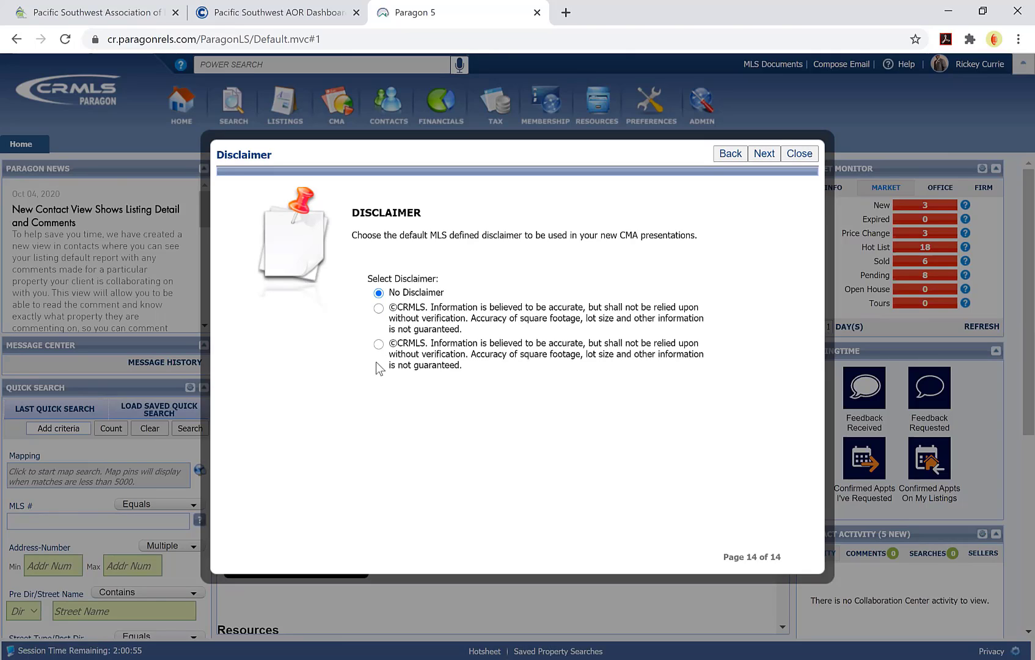
# Step: Select the first CRMLS disclaimer as the default and finish the CMA Preferences Wizard
pyautogui.click(379, 309)
pyautogui.click(764, 158)
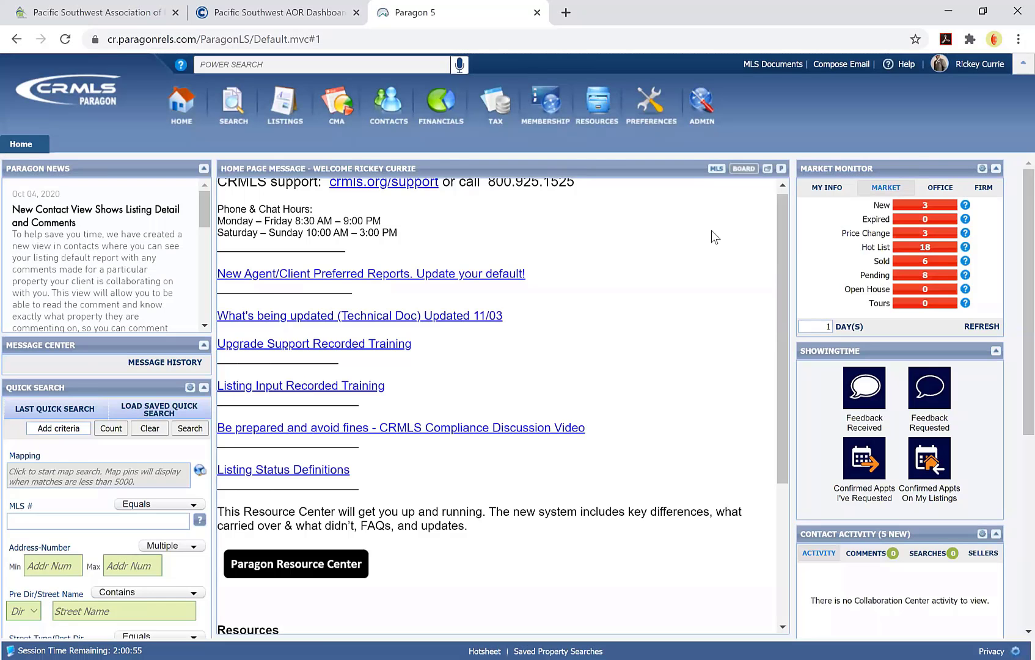
# Step: Open the CMA preferences and review the Presentation Setup pages down to the Upload Document option
pyautogui.click(661, 119)
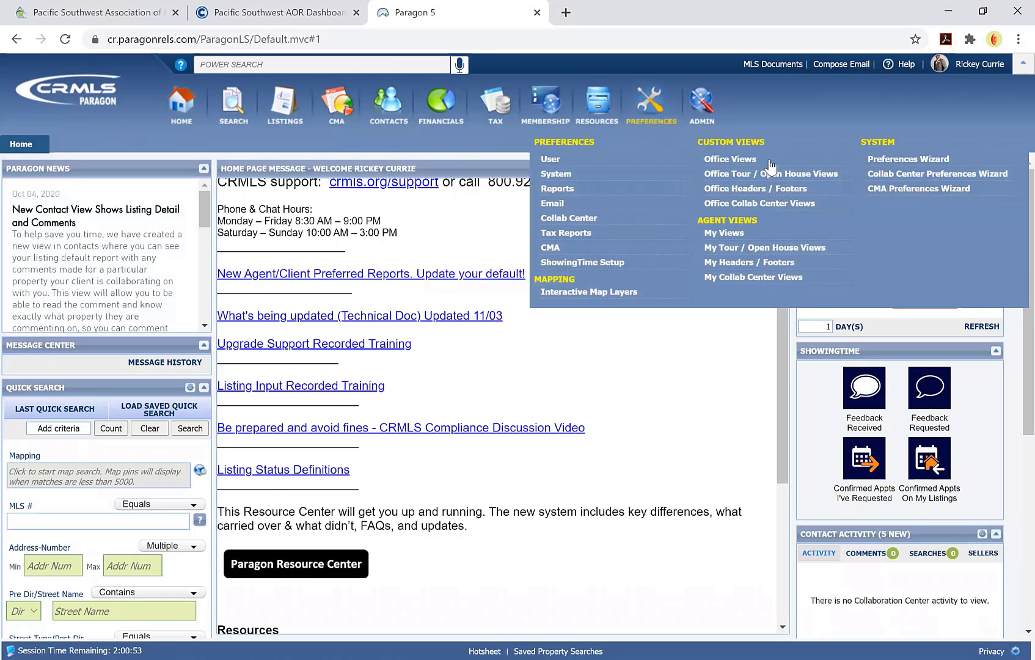
pyautogui.click(664, 120)
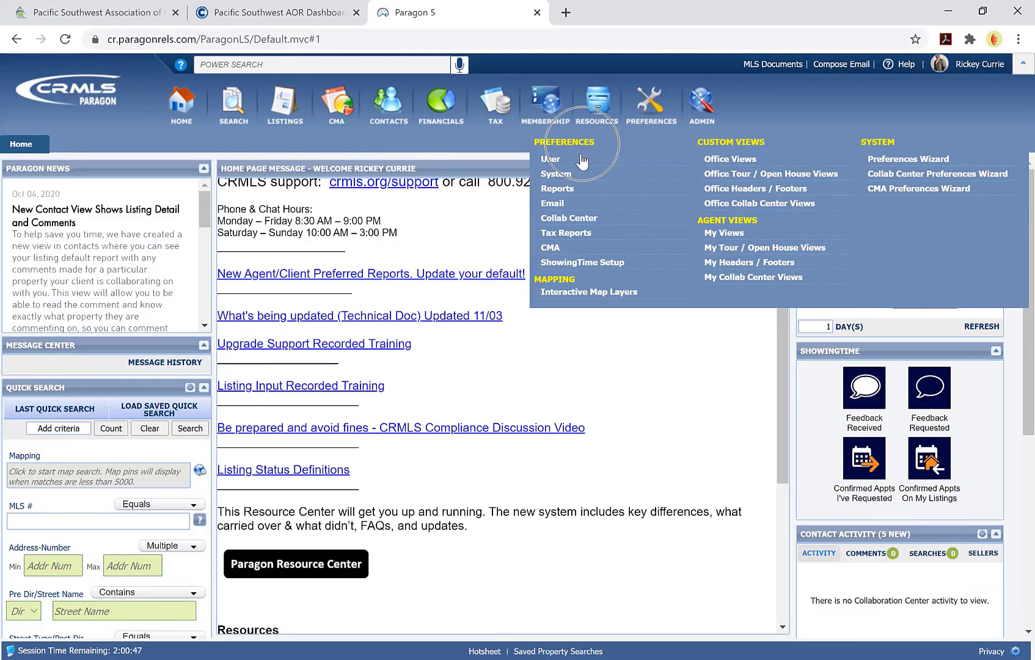
pyautogui.click(550, 249)
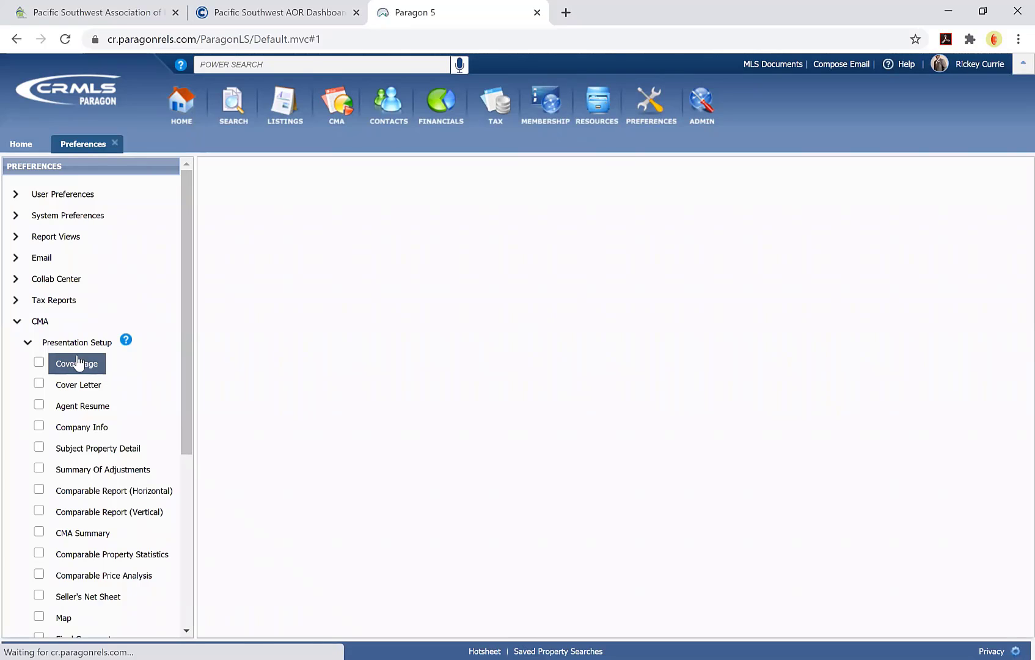
pyautogui.scroll(-3, 84, 365)
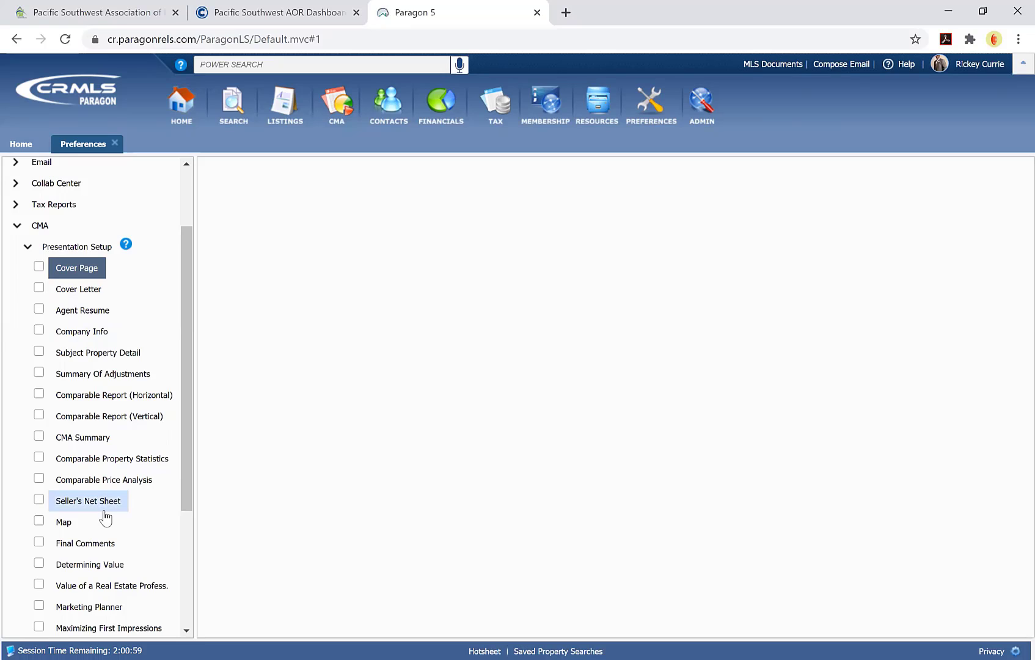
pyautogui.scroll(-3, 105, 518)
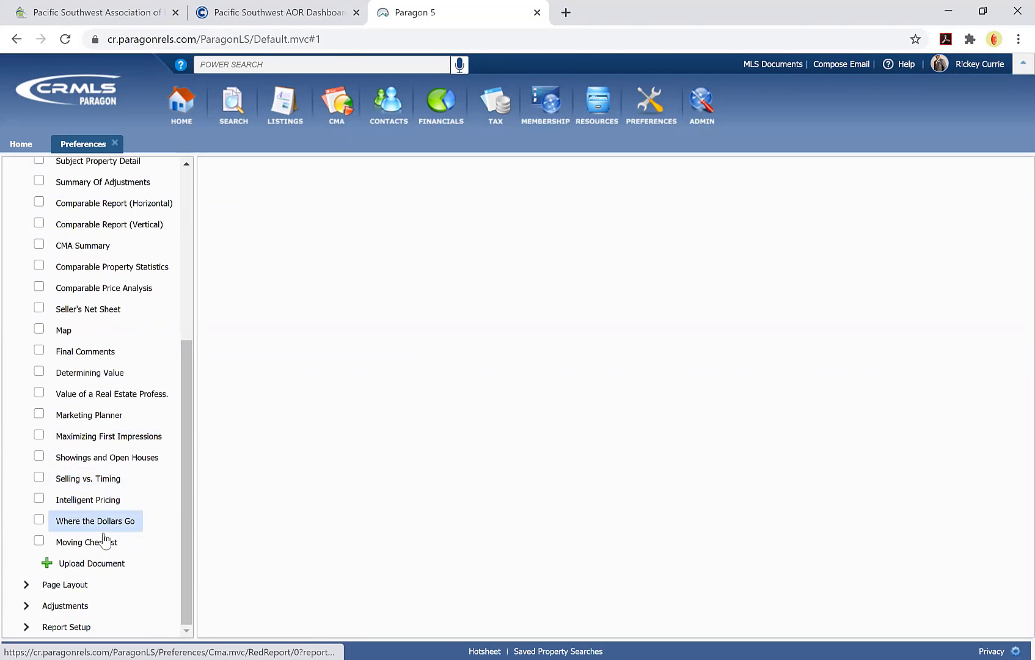
pyautogui.click(104, 561)
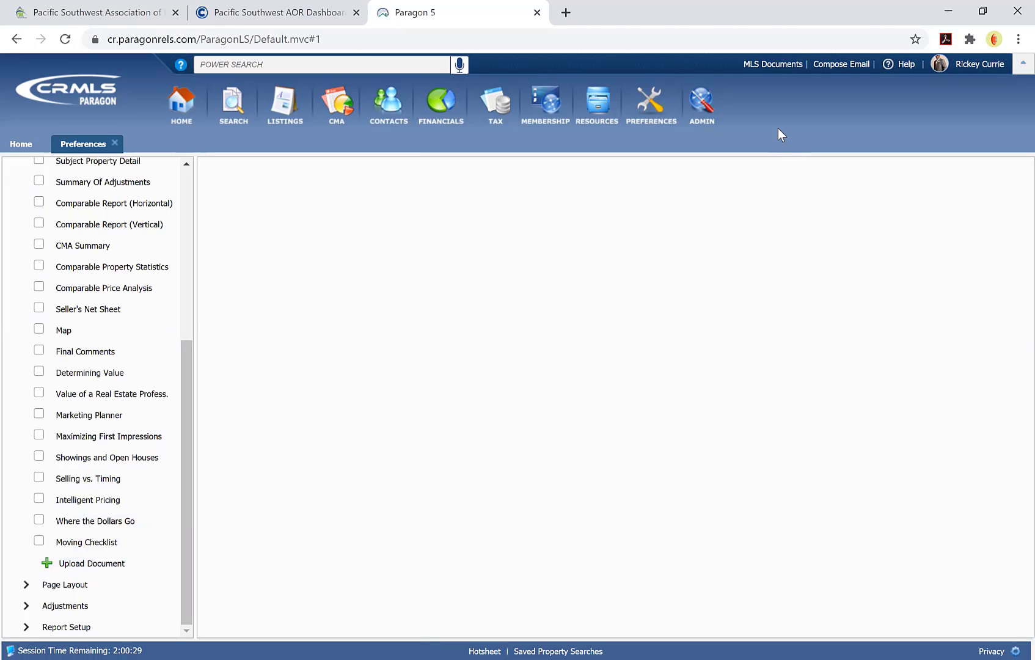
# Step: Open MLS Documents and go into the Training Documents folder
pyautogui.click(779, 73)
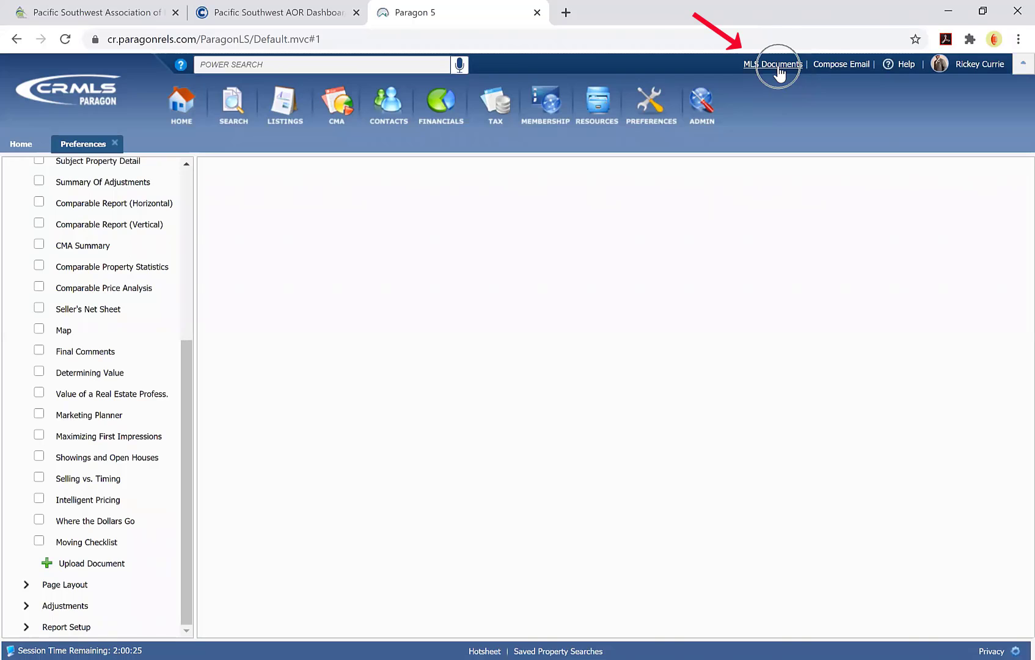
pyautogui.click(779, 74)
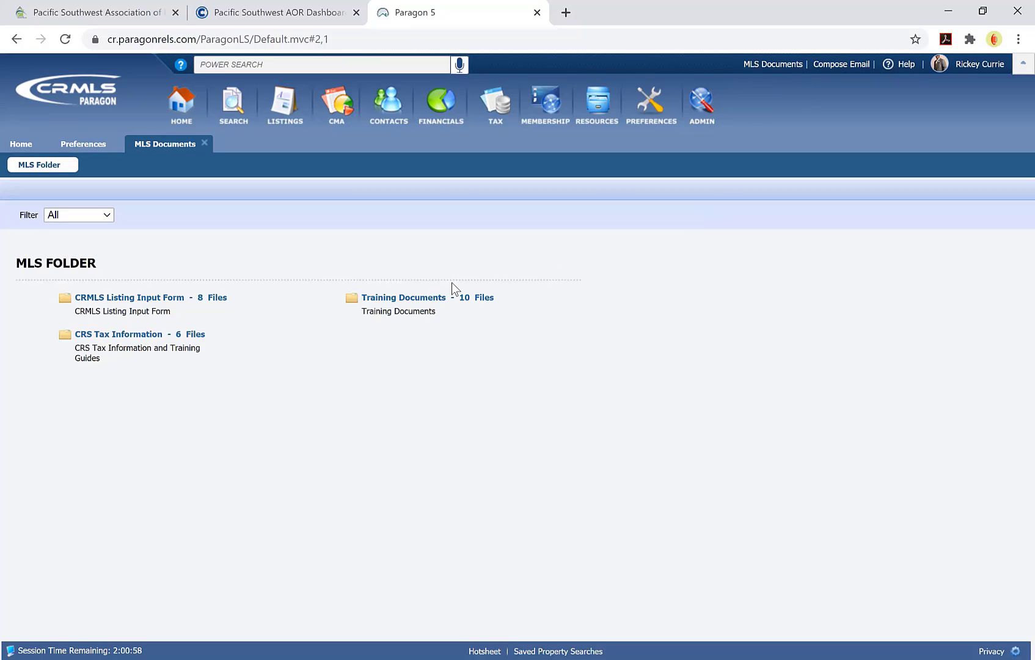
pyautogui.click(421, 298)
pyautogui.click(796, 72)
pyautogui.click(415, 300)
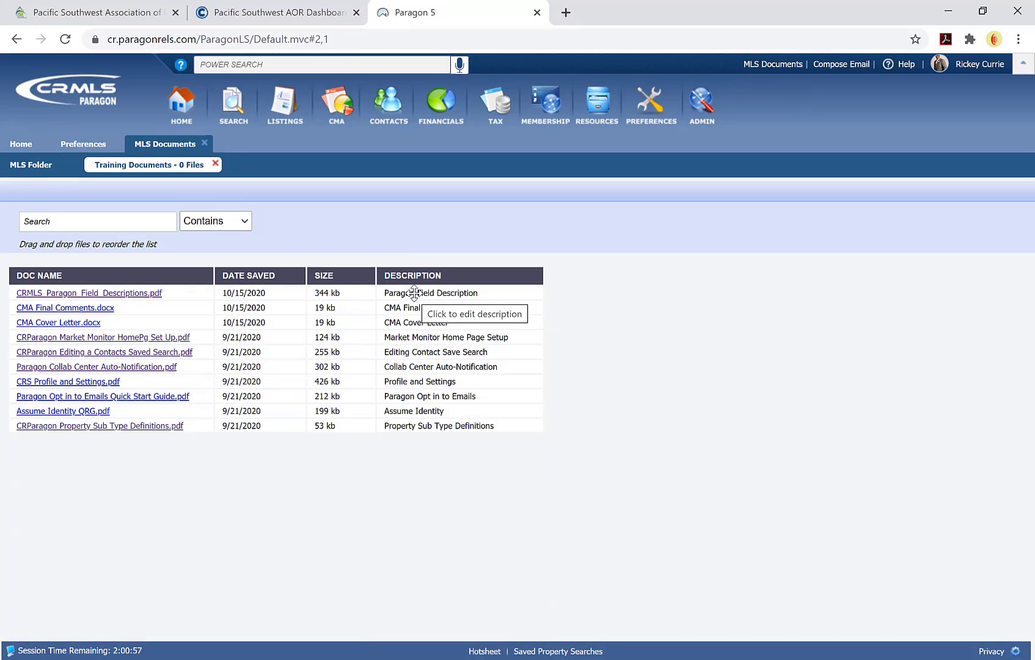
# Step: Save CMA Cover Letter.docx from the training documents to the Desktop and open the downloaded file
pyautogui.click(66, 325)
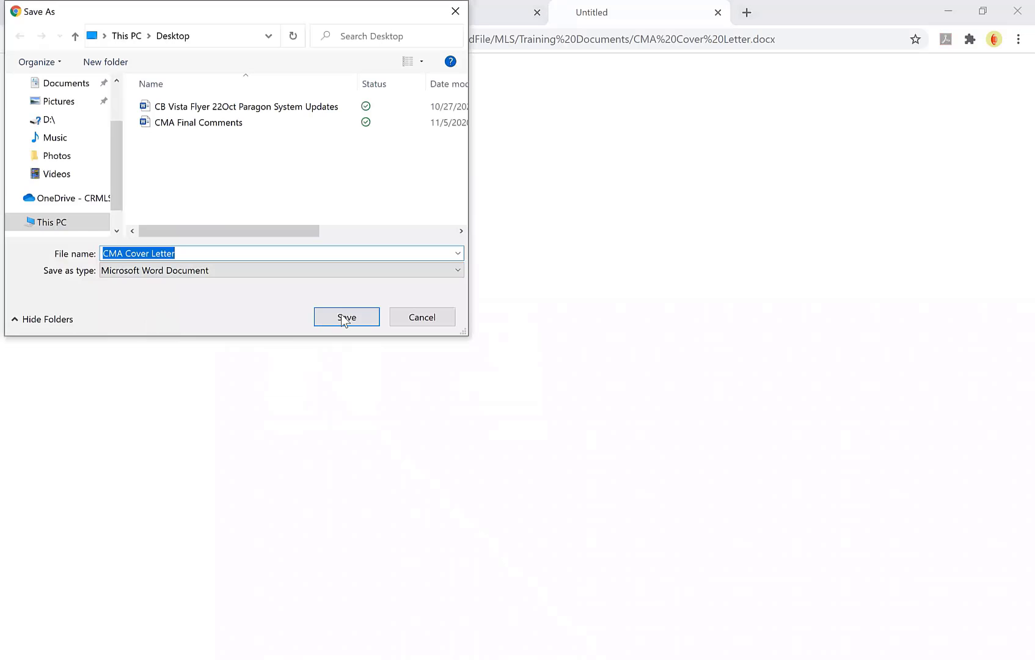
pyautogui.click(351, 320)
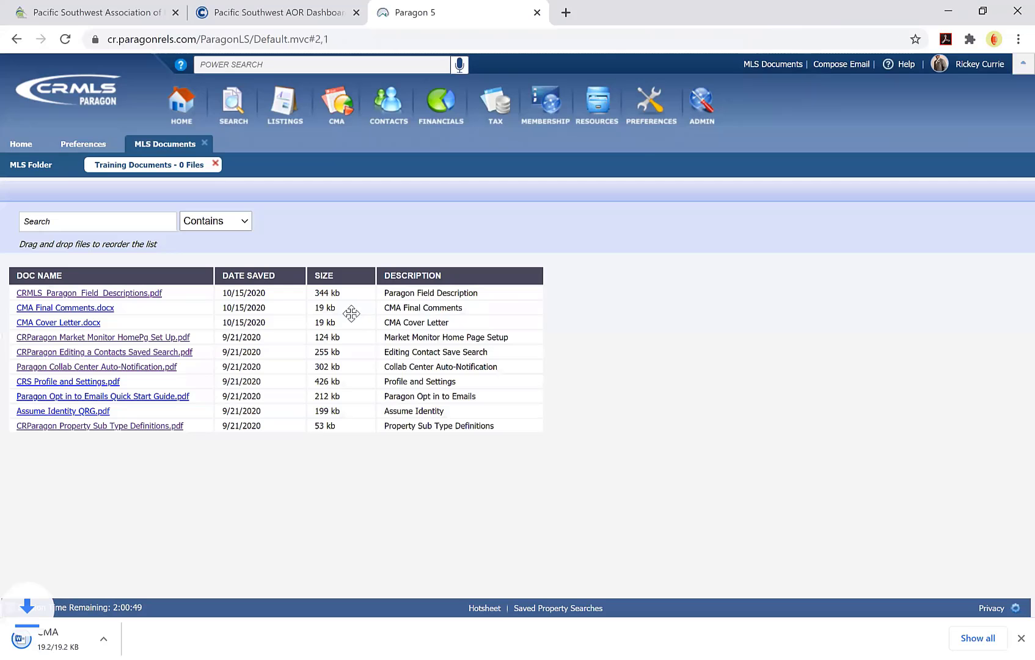
pyautogui.click(88, 641)
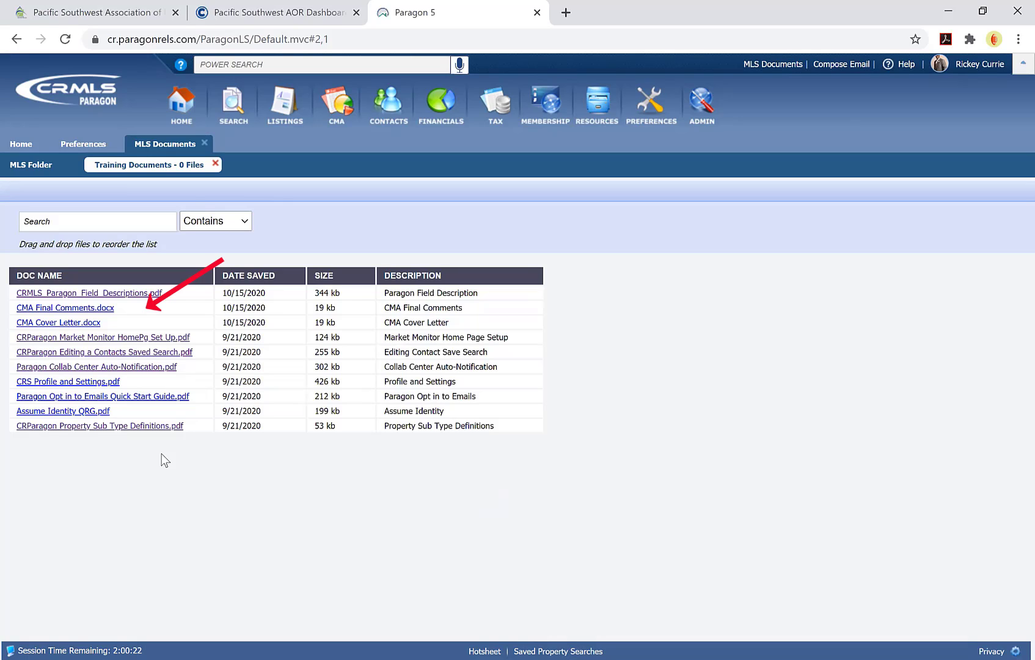
# Step: Save CMA Final Comments.docx from the training documents and open the downloaded file
pyautogui.click(84, 308)
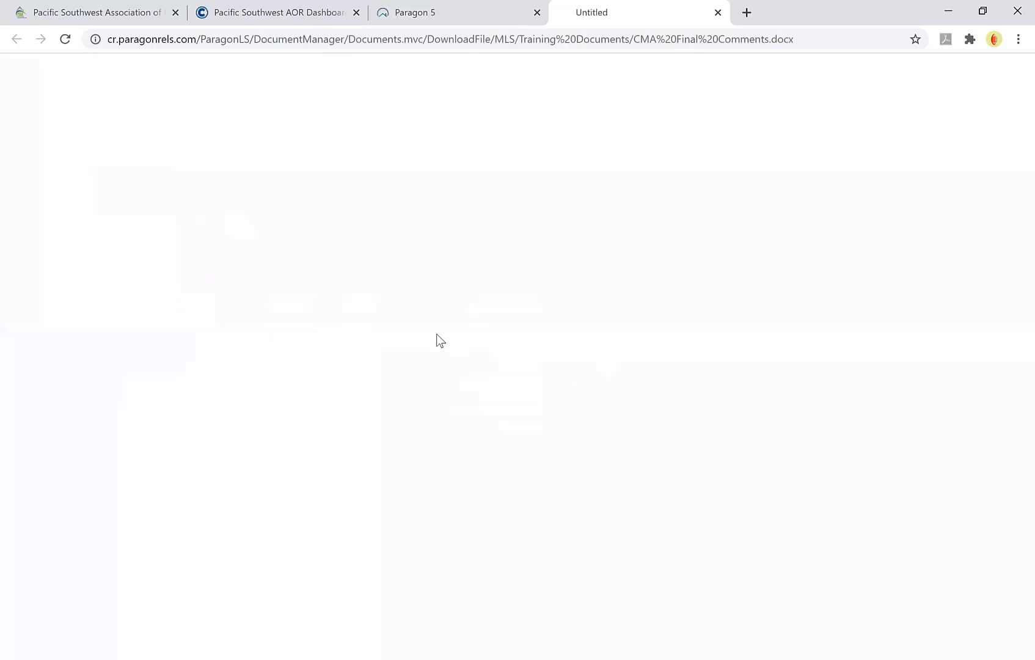
pyautogui.click(352, 315)
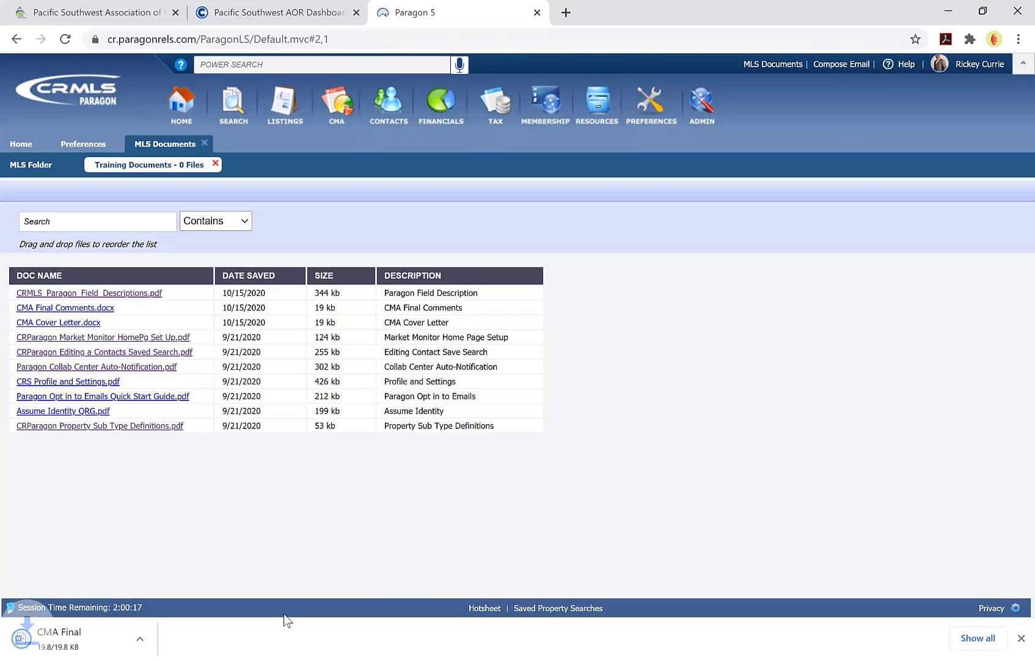
pyautogui.click(120, 637)
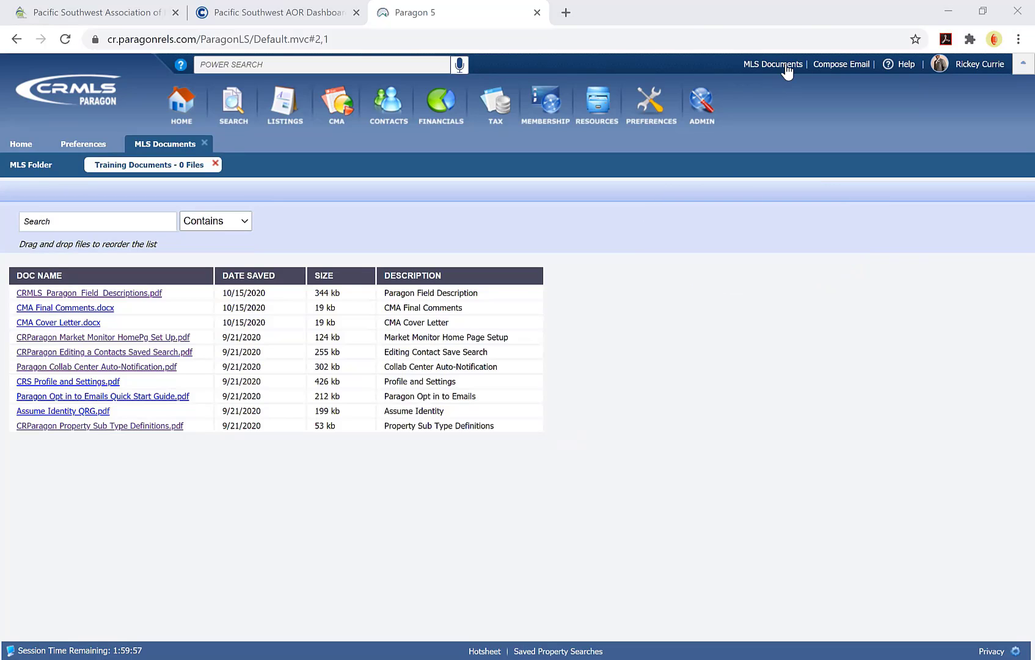
# Step: Return from MLS Documents to the CMA Presentation Setup preferences
pyautogui.click(101, 145)
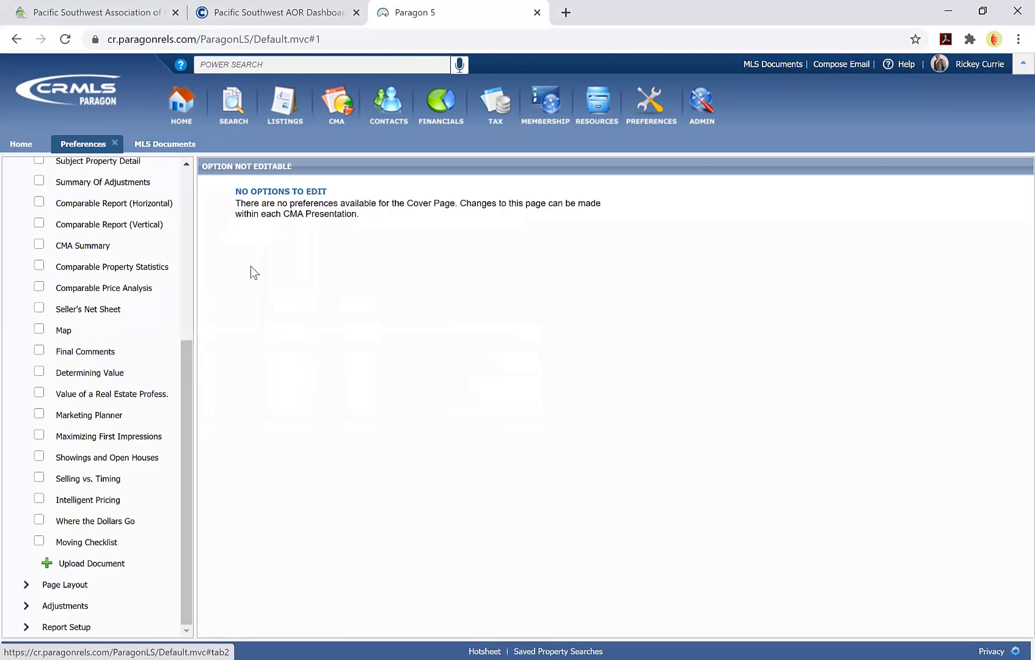
# Step: Open the Final Comments page of the CMA presentation preferences and paste the copied sample final comments text into its editor
pyautogui.click(122, 309)
pyautogui.click(122, 374)
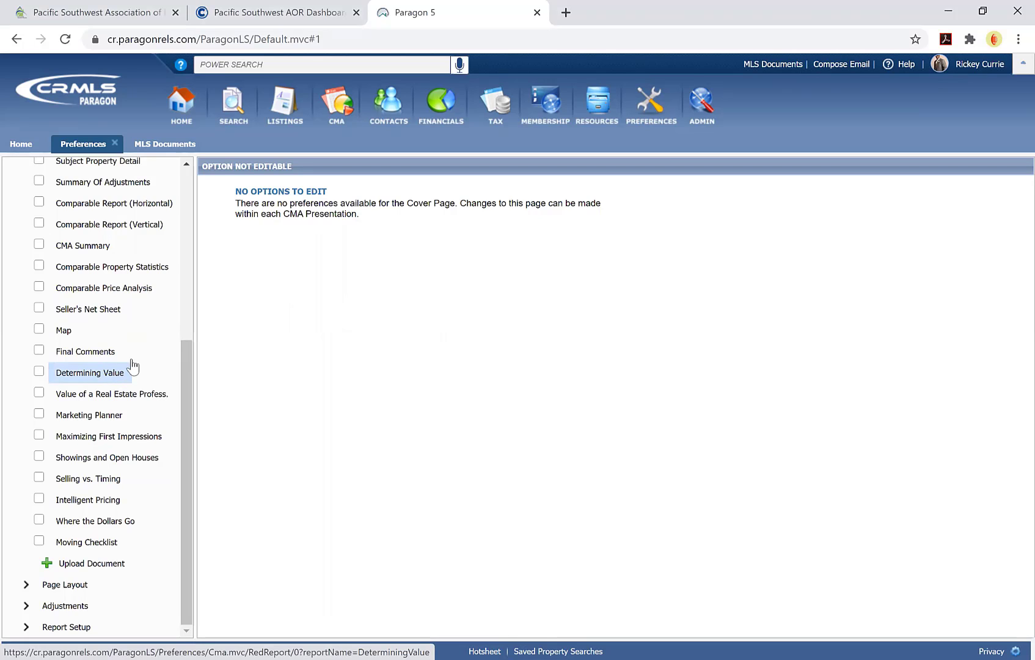
pyautogui.click(122, 352)
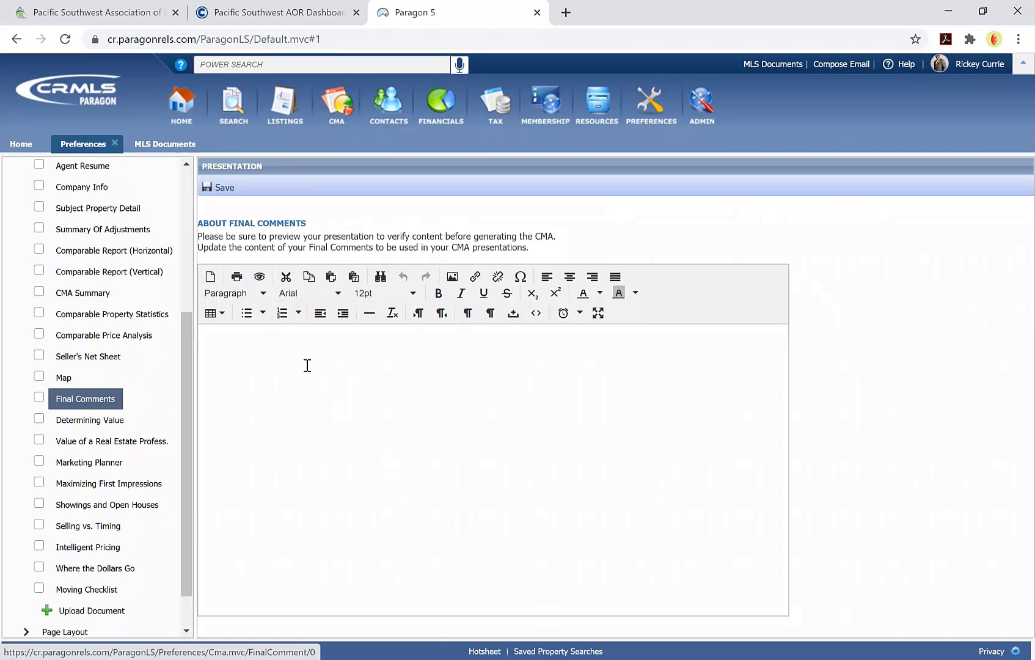
pyautogui.click(247, 353)
pyautogui.hotkey('ctrl', 'v')
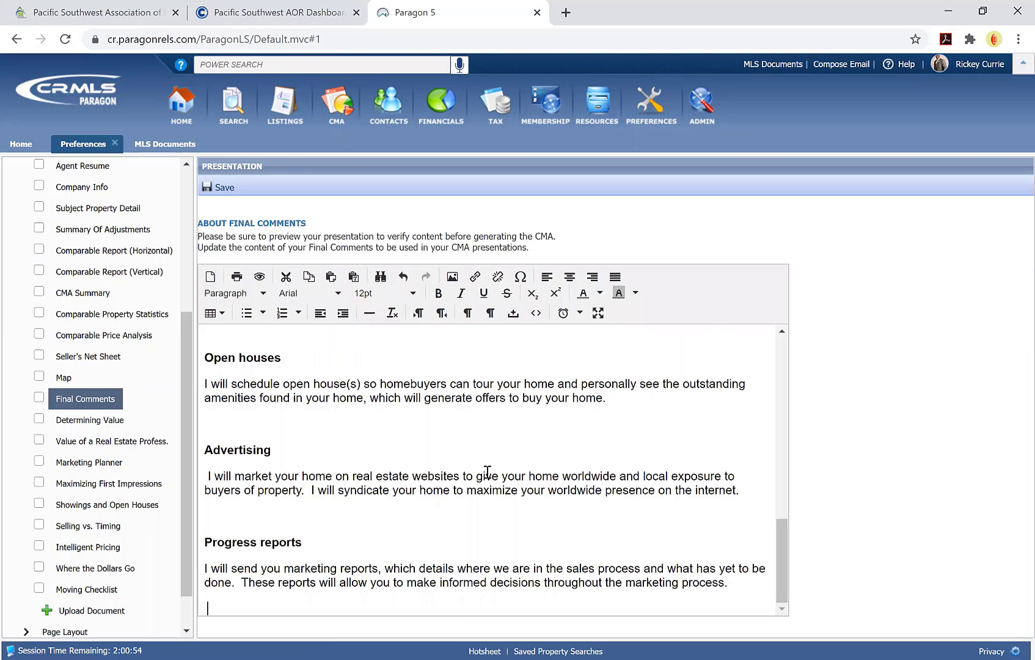
pyautogui.scroll(10, 487, 471)
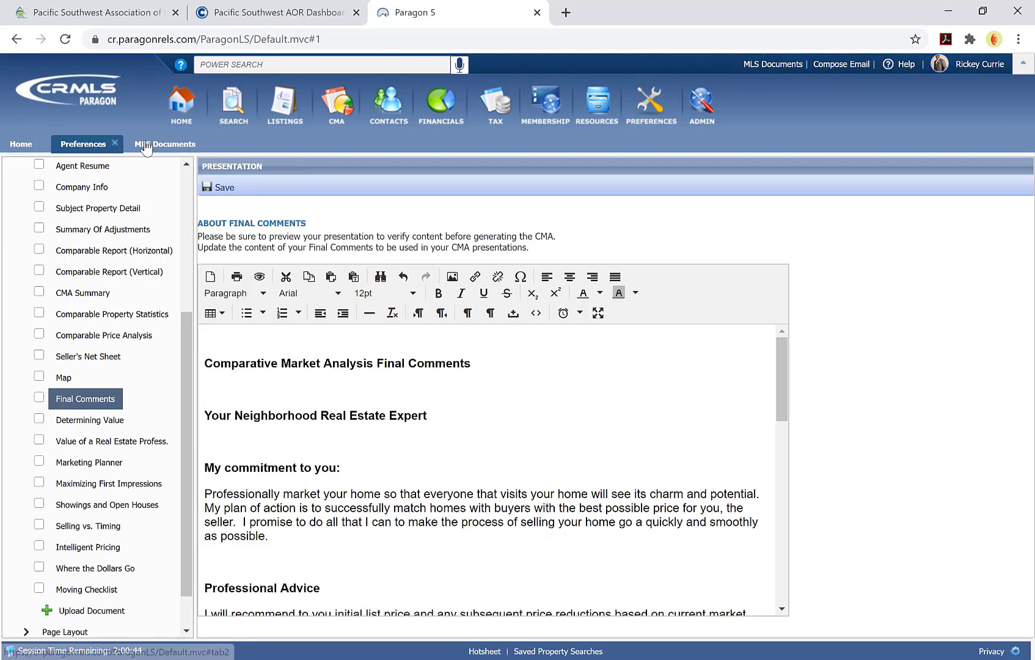
# Step: Go back to MLS Documents, close the open Training Documents folder and reopen it from the MLS Folder overview
pyautogui.click(165, 143)
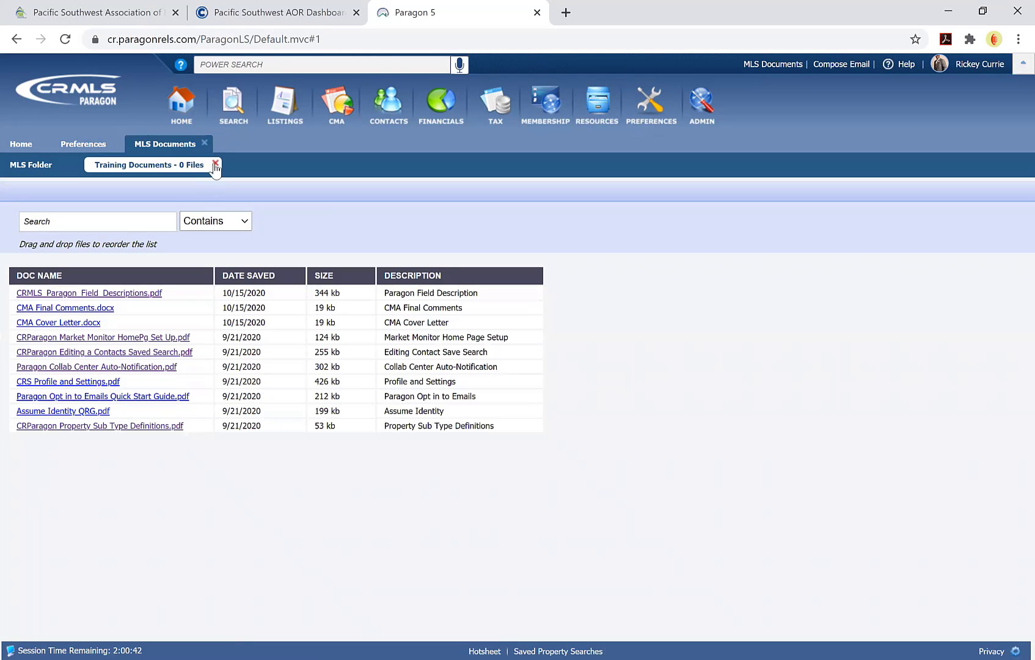
pyautogui.click(214, 164)
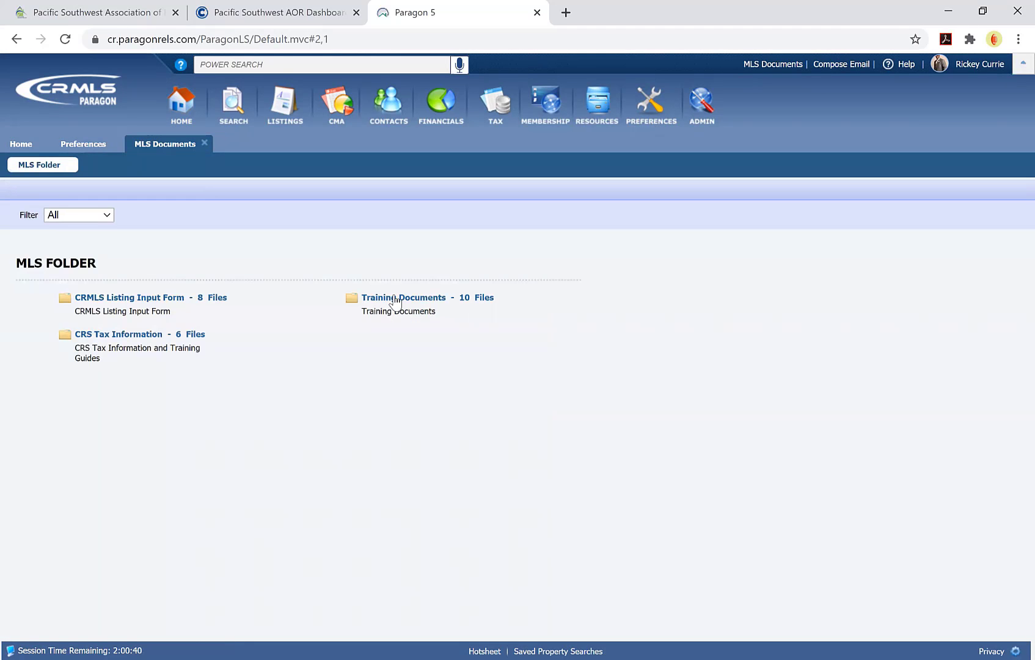
pyautogui.click(394, 299)
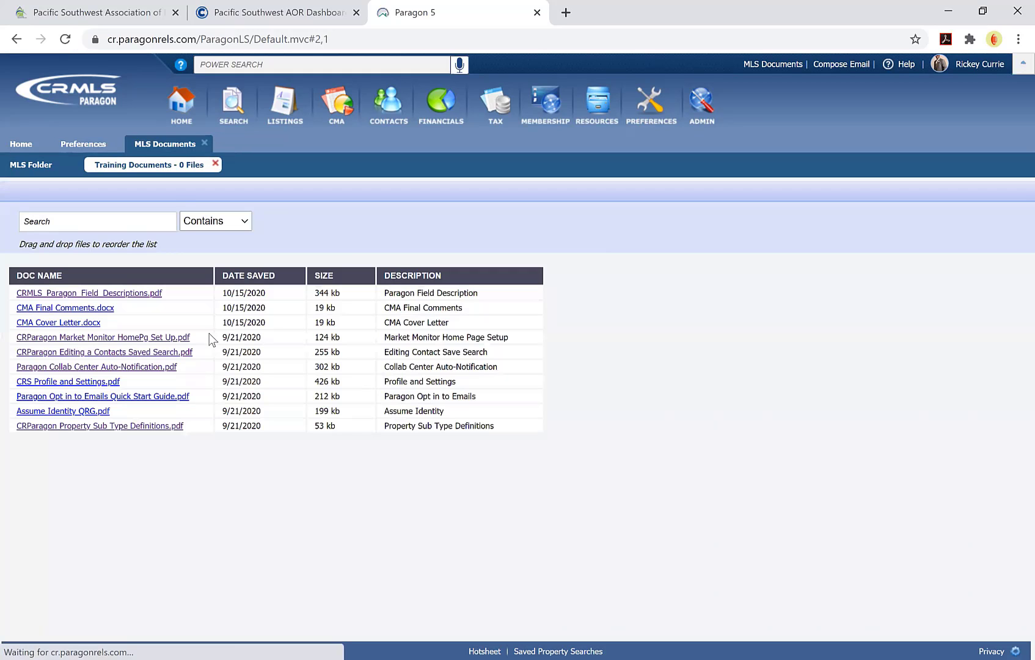